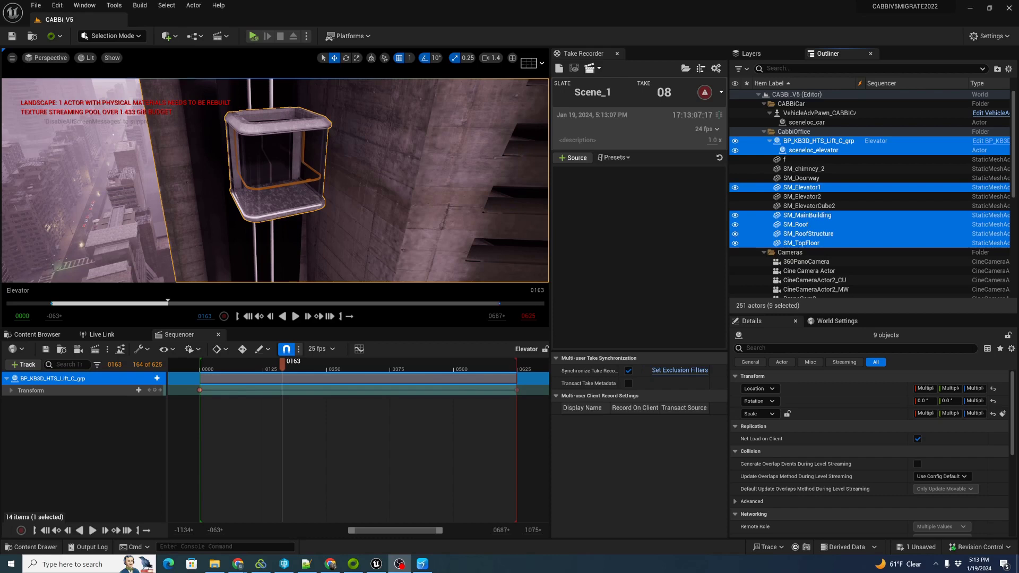
Browse the localhost Nucleus server to Projects/CABBi/Elevator in the Omniverse Launcher
click(353, 564)
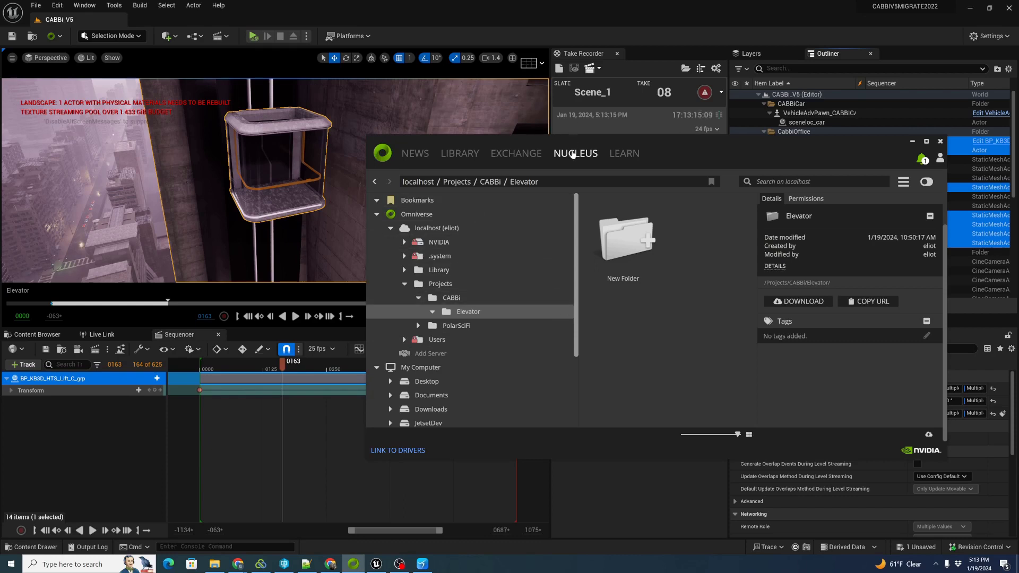
click(432, 229)
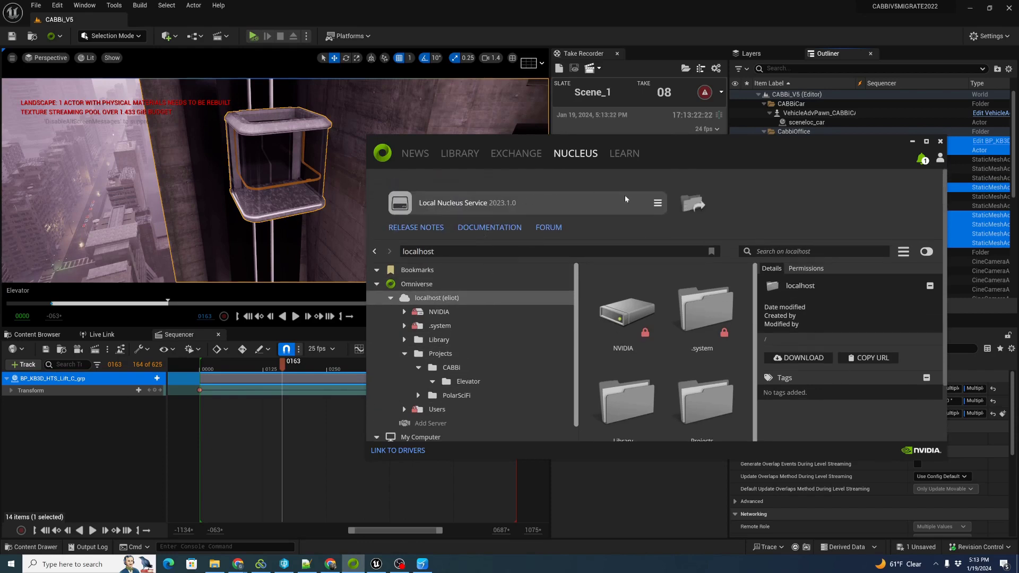
click(440, 354)
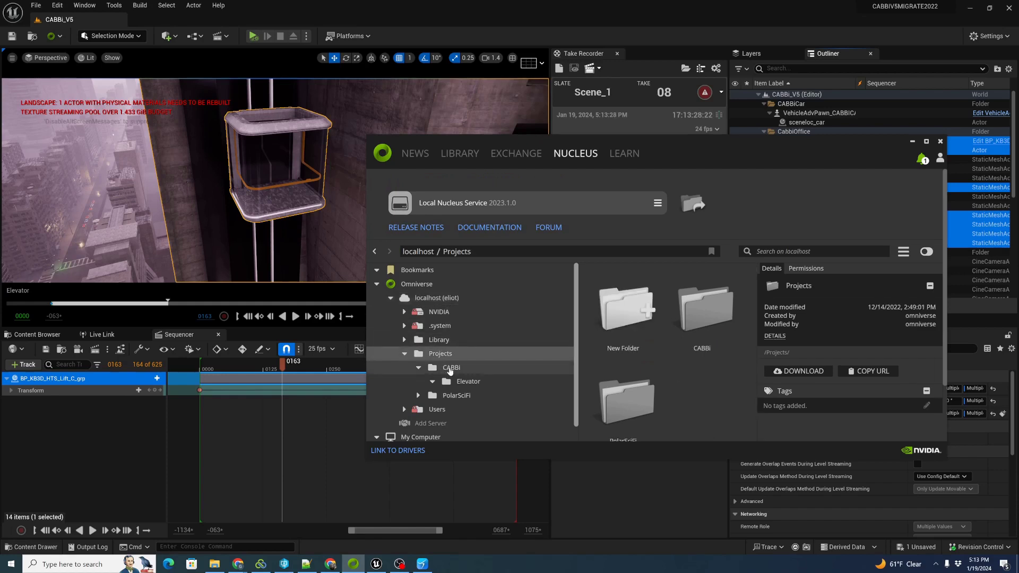
click(449, 369)
click(469, 381)
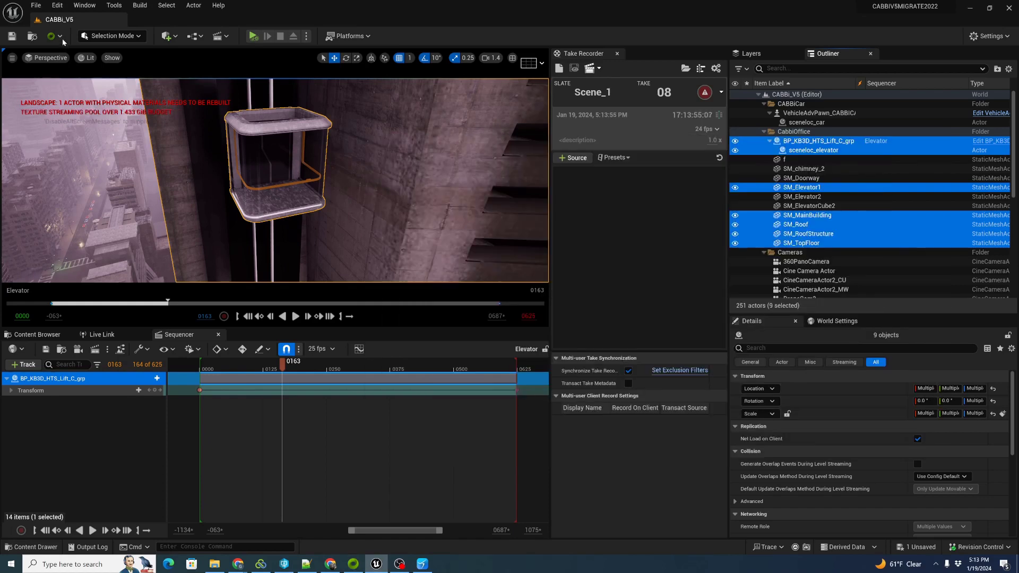
Add the localhost Omniverse server to Unreal's Content Browser
click(53, 36)
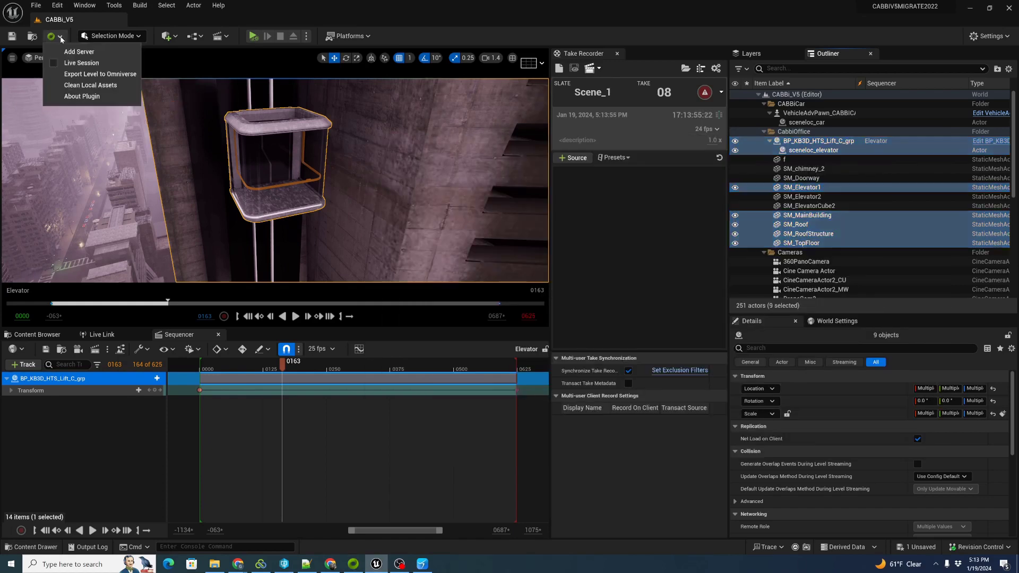
click(69, 50)
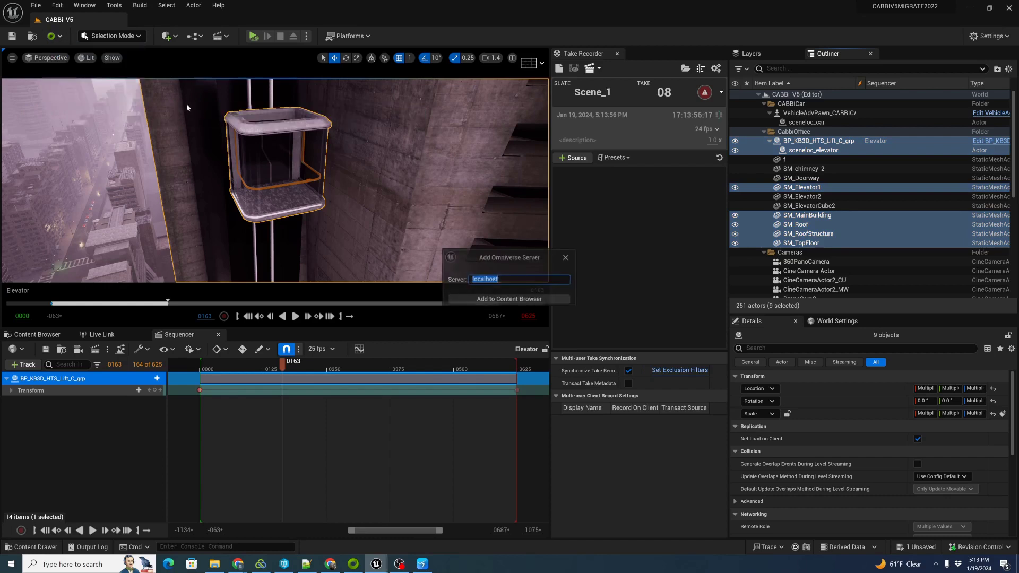
click(499, 300)
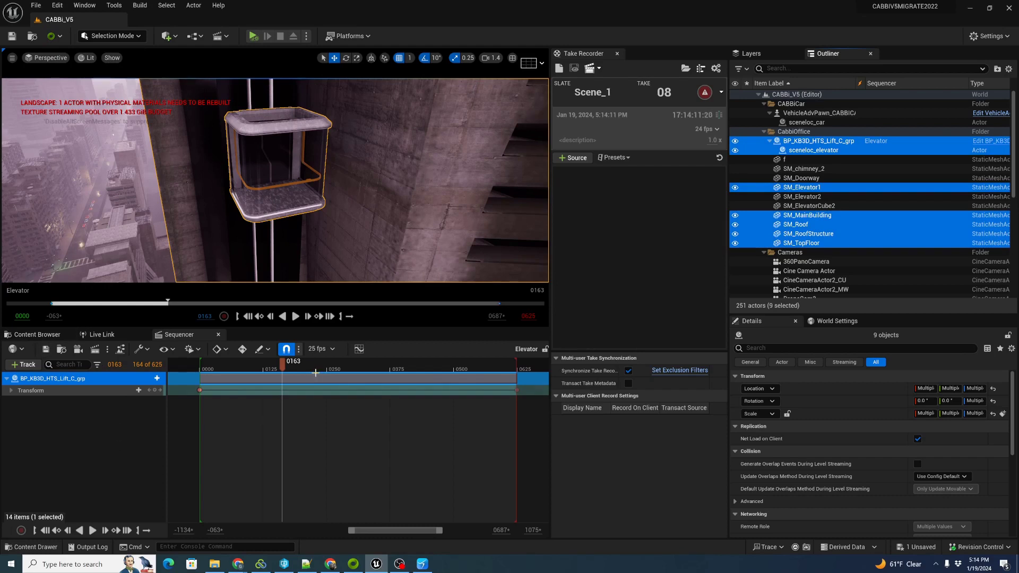
Scrub the elevator sequence through its descent and stop at frame 172
click(274, 366)
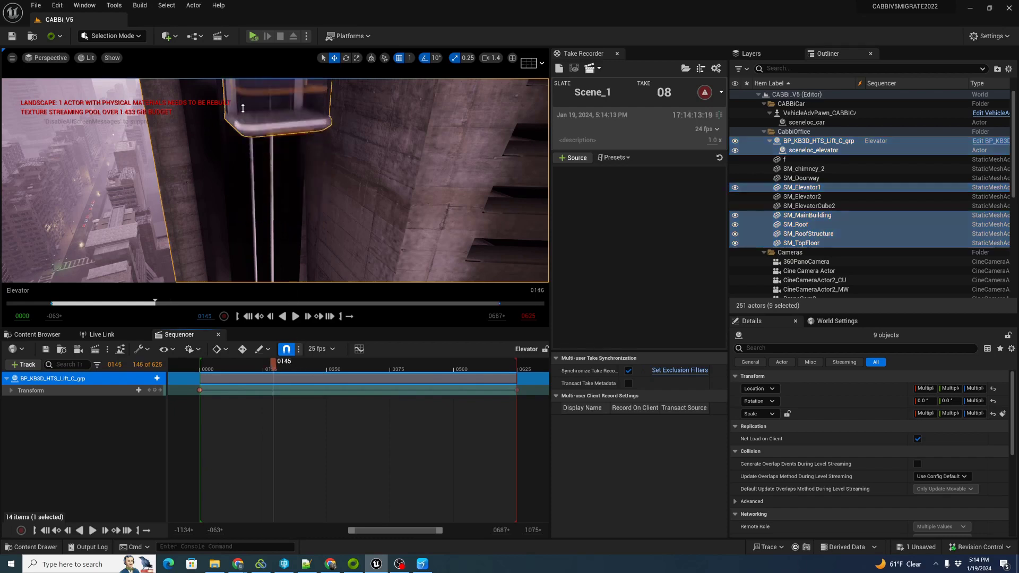
click(219, 36)
click(297, 361)
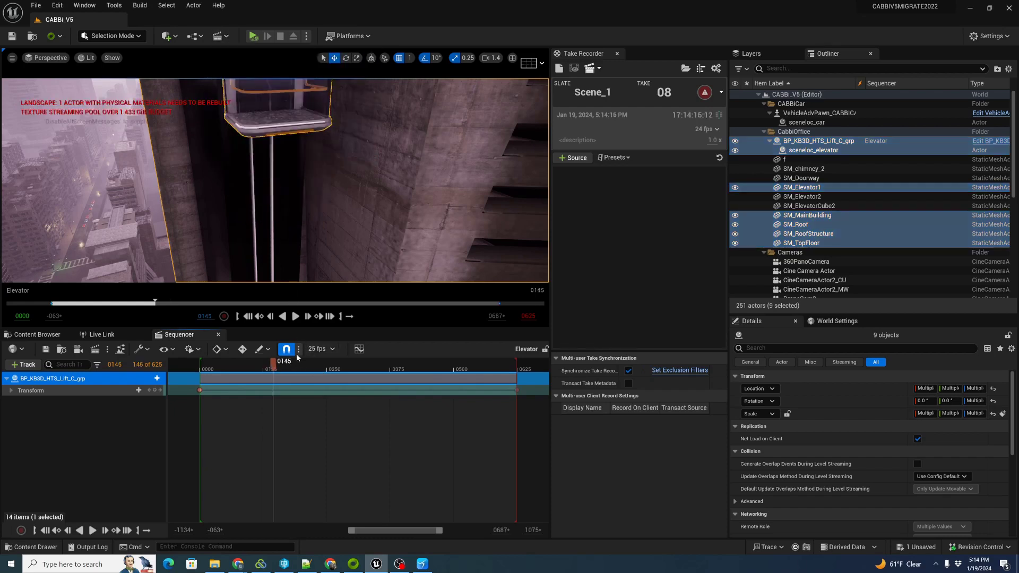
drag(271, 372, 290, 365)
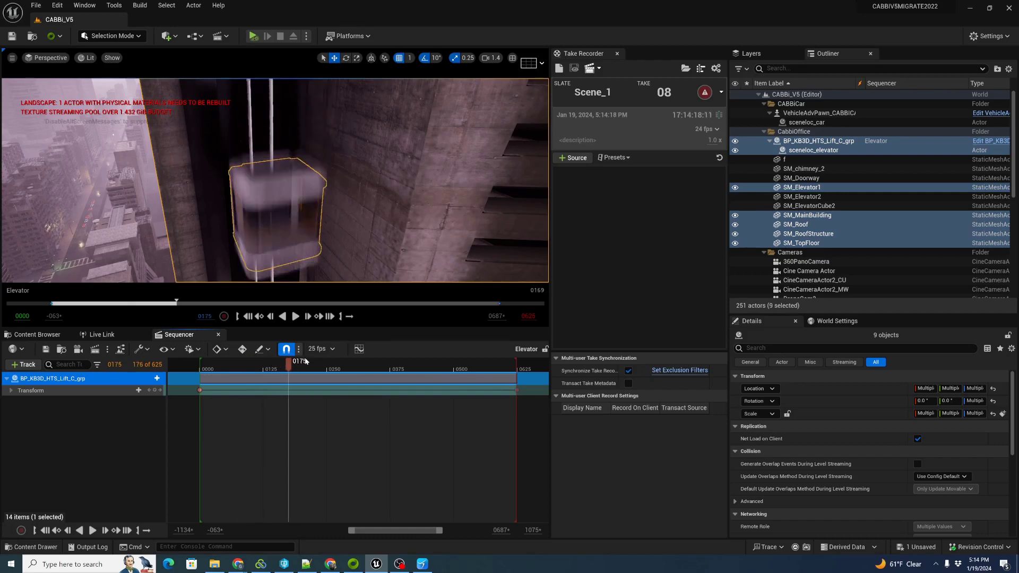
click(287, 365)
Select the sceneloc_elevator actor in the Outliner to inspect its properties
click(804, 169)
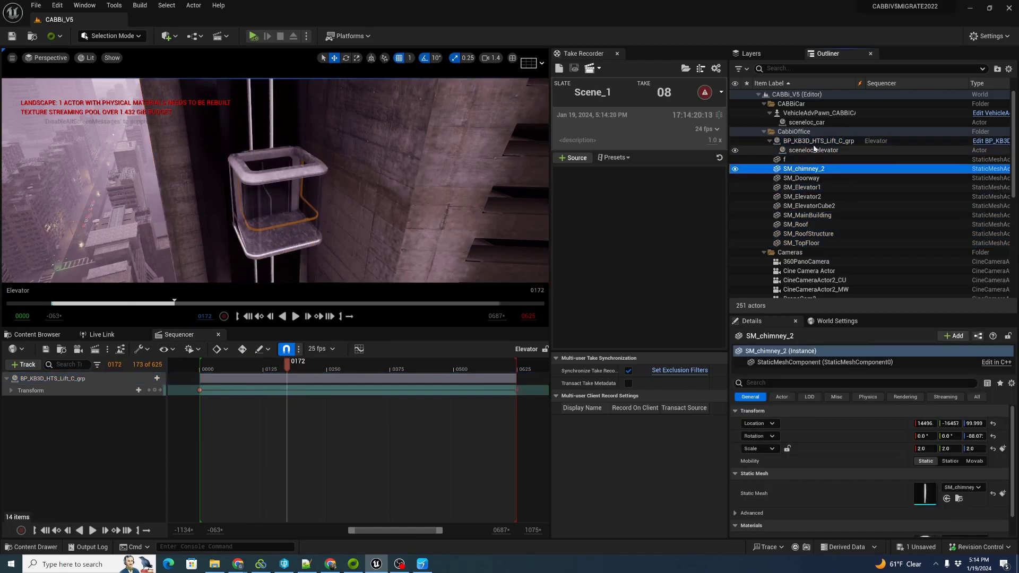
click(815, 141)
click(815, 151)
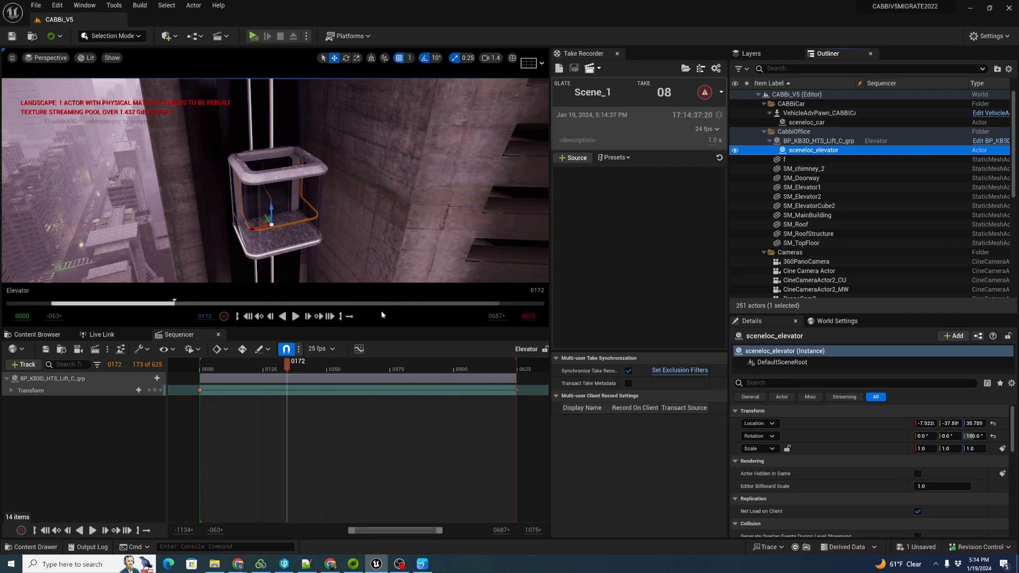
Select every actor in the CABBi_USD_Elevator layer from the Layers tab
click(751, 53)
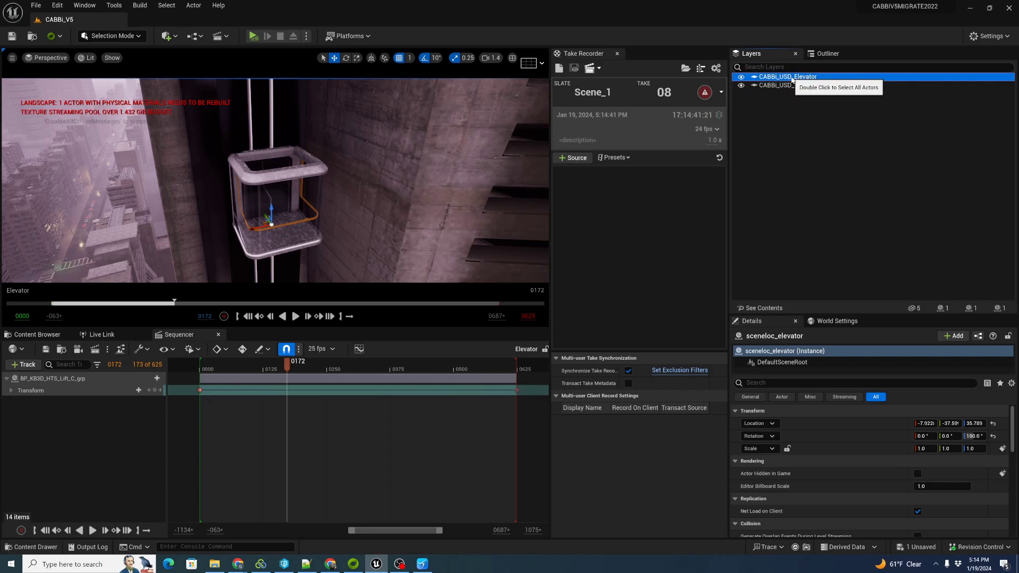
double_click(791, 77)
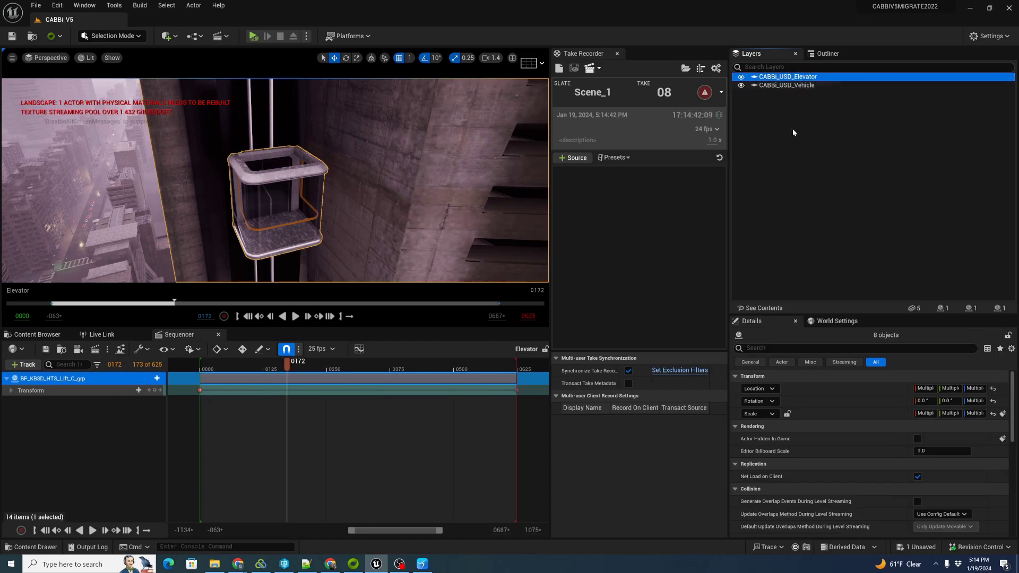
click(827, 54)
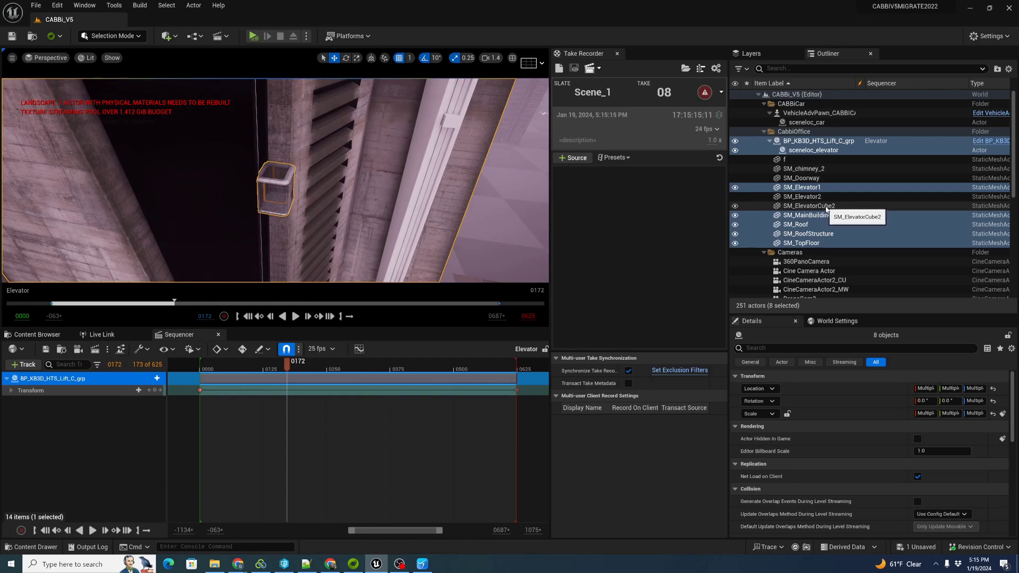
Add the Elevator level sequence to the selection in the Outliner
scroll(826, 208, down, 5)
scroll(826, 209, down, 1)
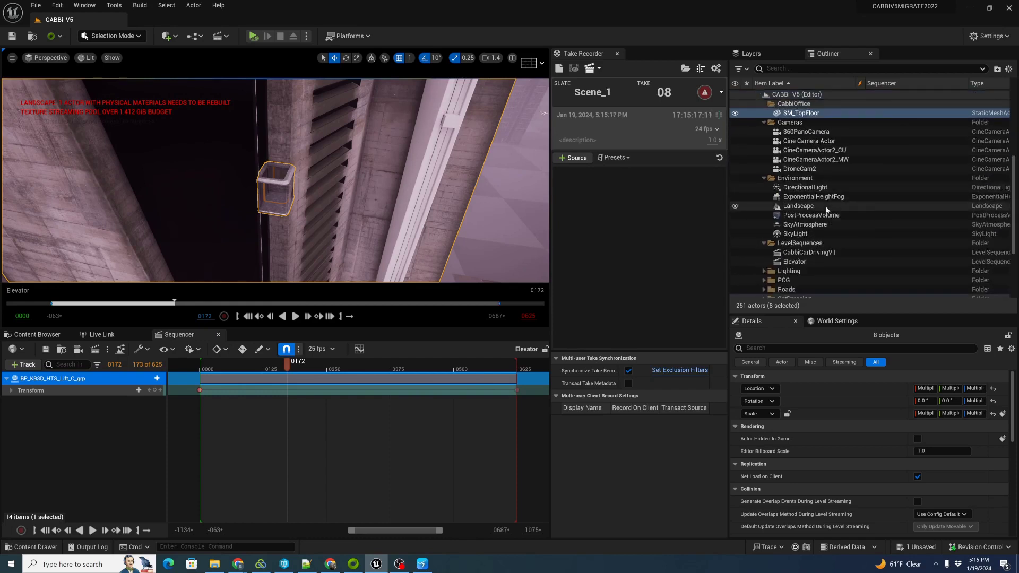
scroll(826, 211, down, 1)
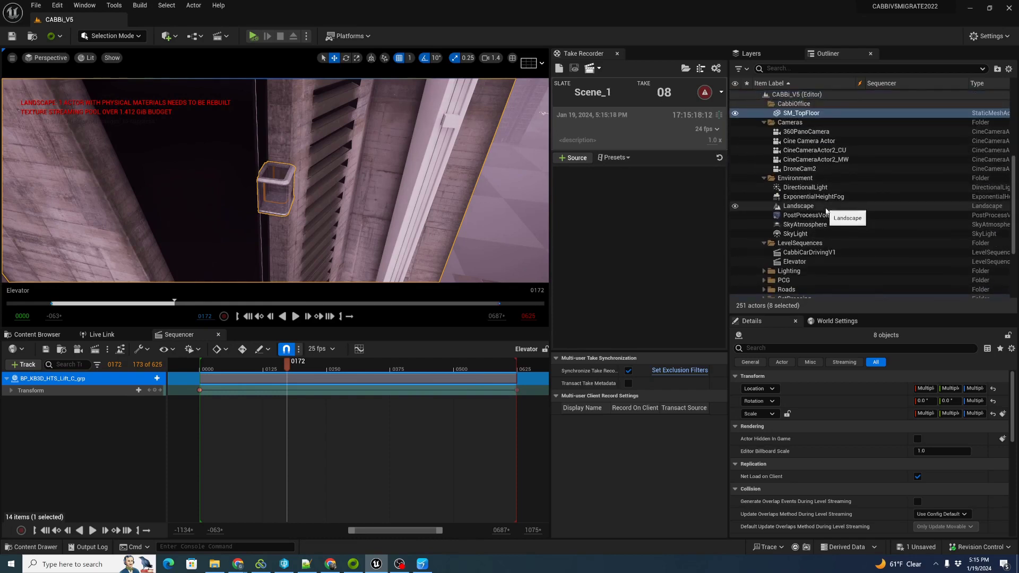
ctrl+click(818, 262)
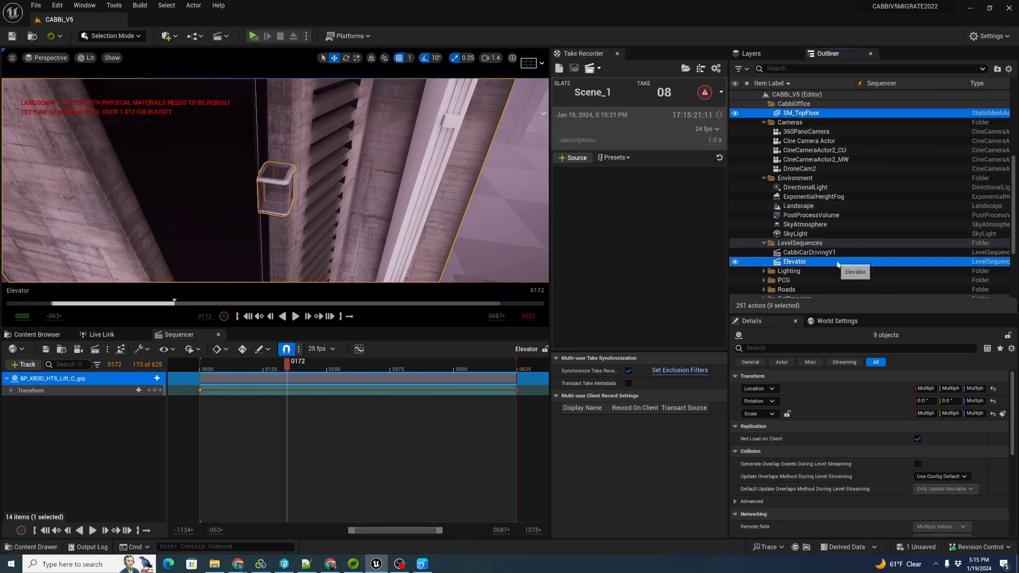
scroll(836, 260, up, 3)
scroll(837, 261, up, 3)
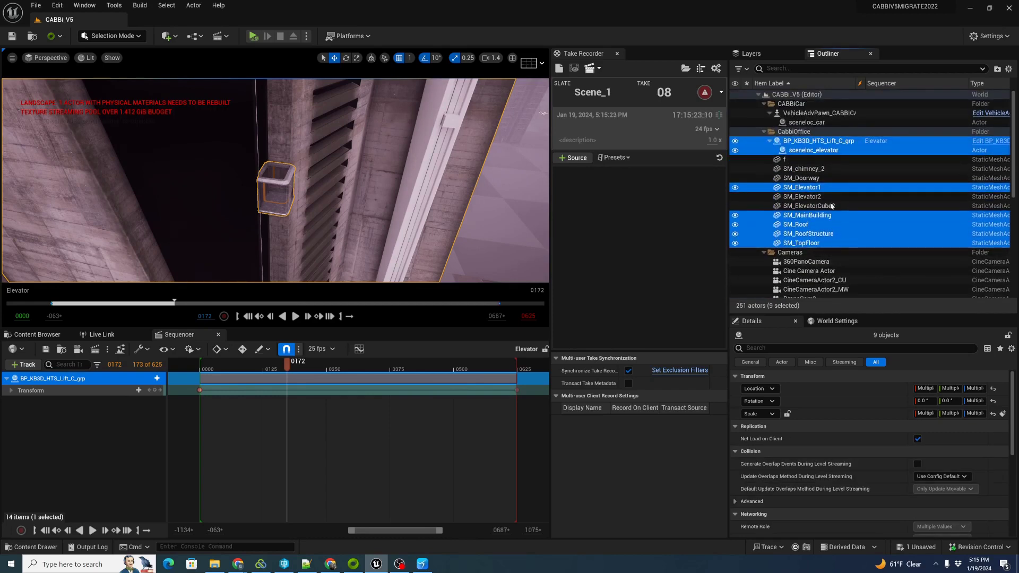
scroll(808, 199, up, 1)
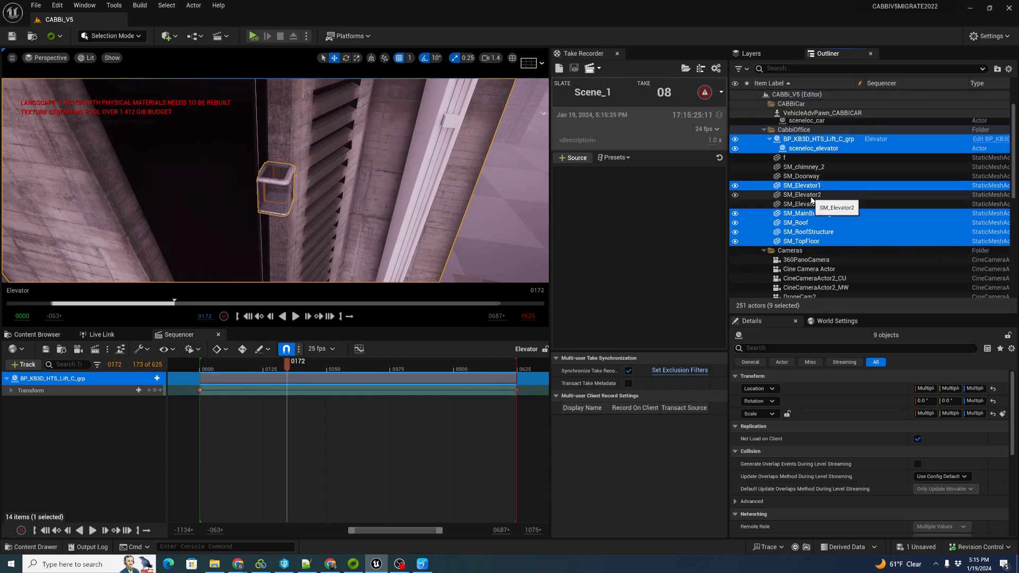
Export to Omniverse without MDL or Unreal materials, using USD Preview Surface and Y-up axis
right_click(813, 213)
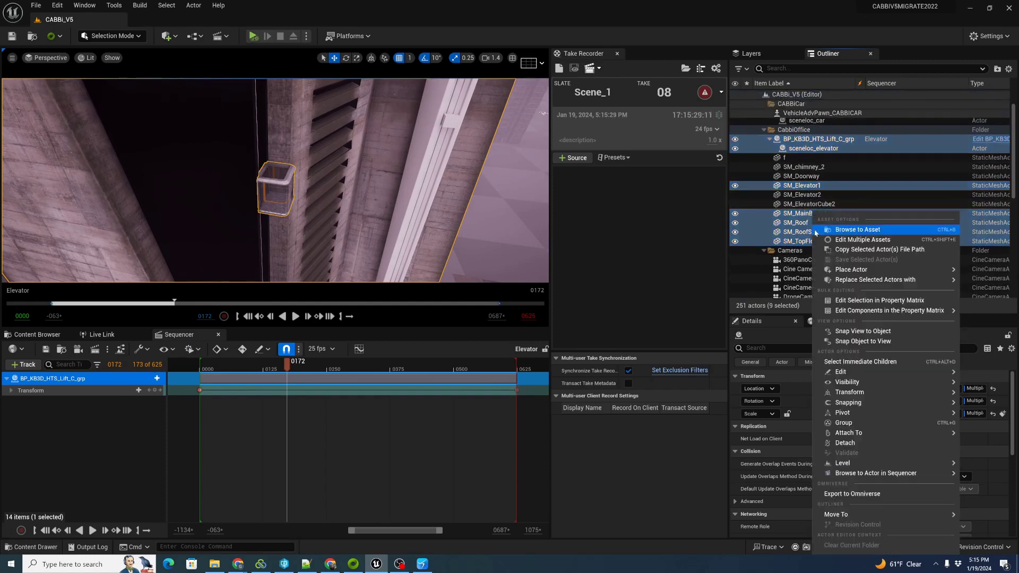
click(884, 494)
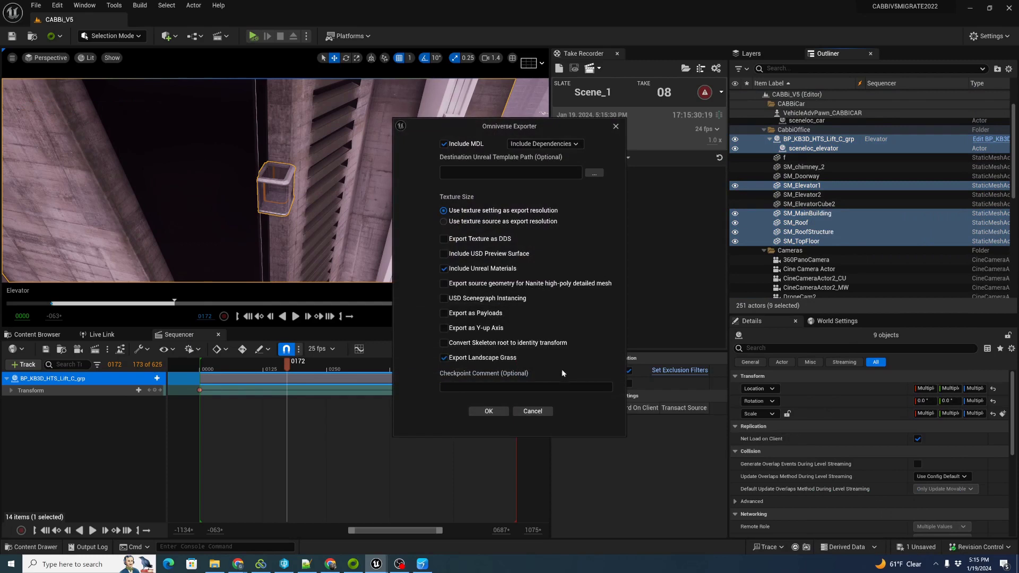
click(445, 144)
click(445, 269)
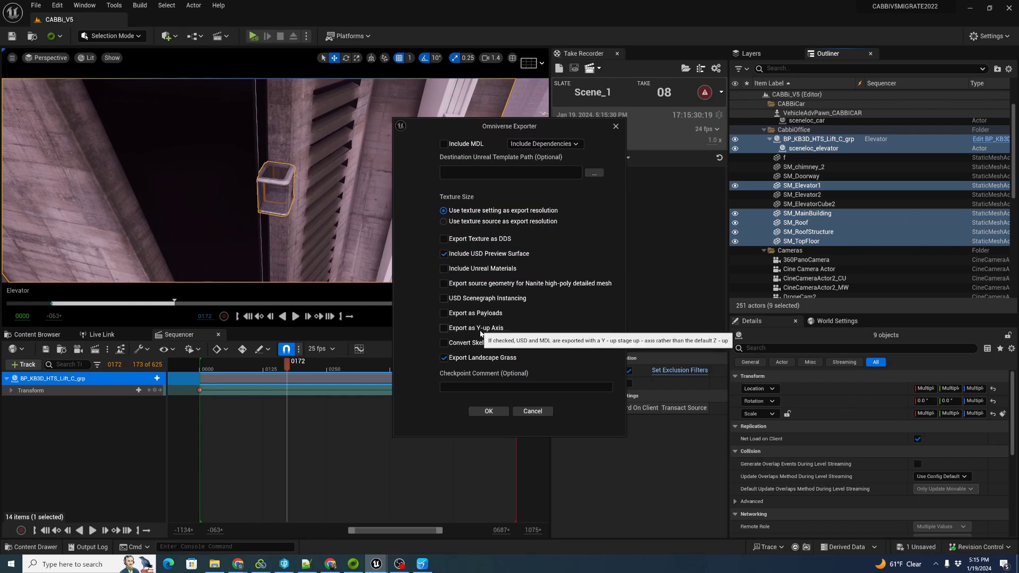
click(444, 327)
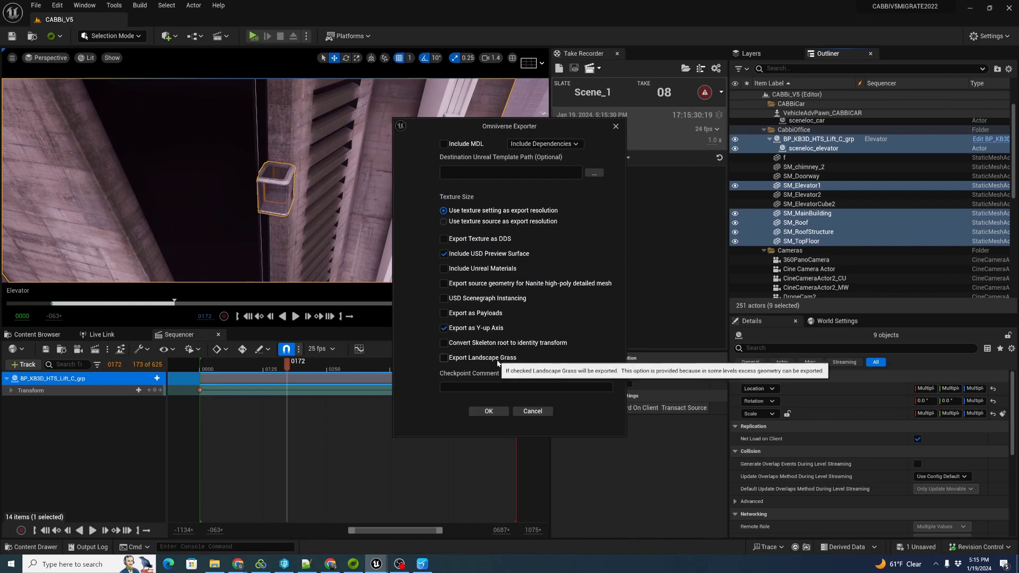
Save the export as elevator_descend_01 in localhost/Projects/CABBi/Elevator and run it
click(489, 412)
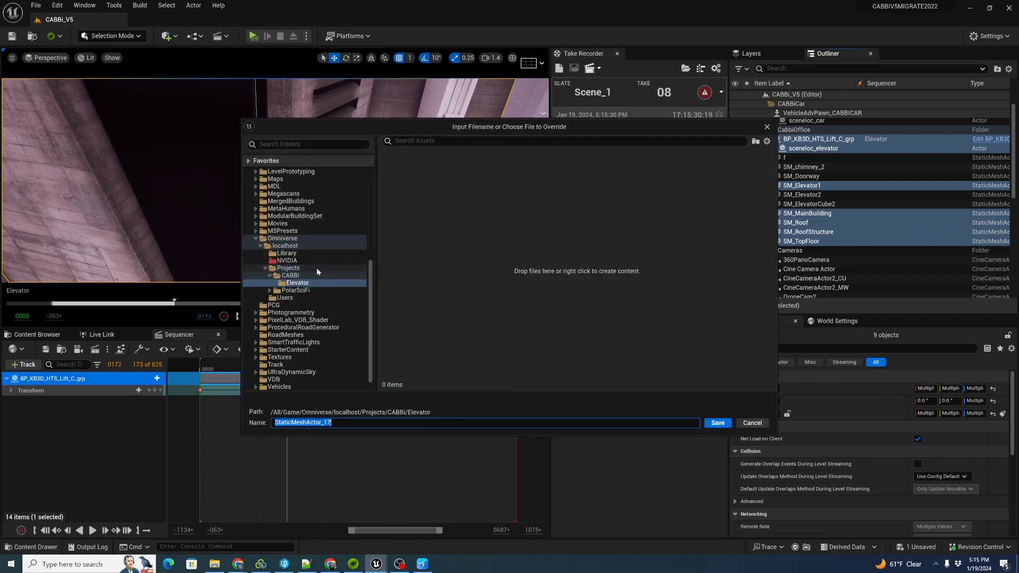
click(293, 282)
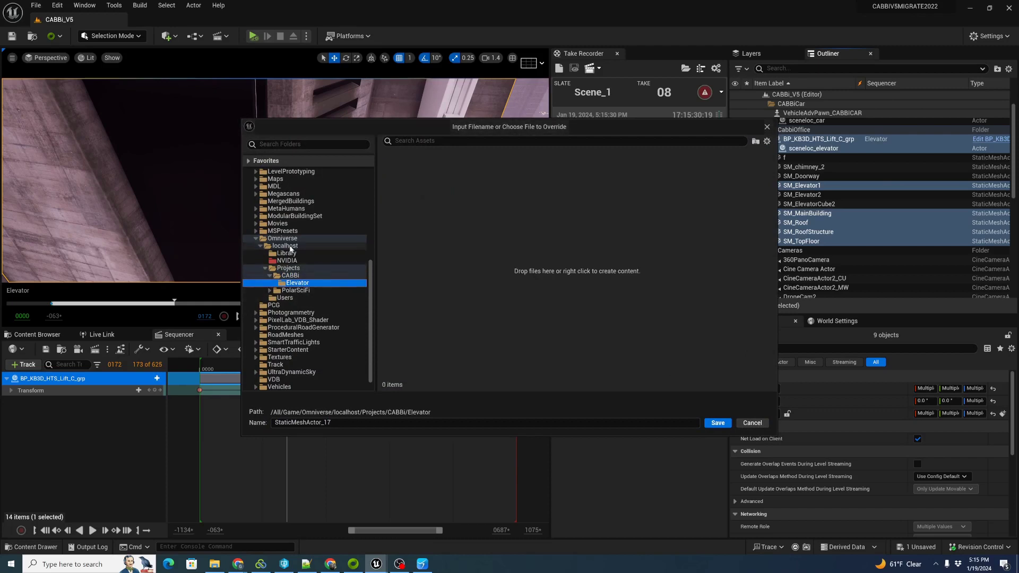
scroll(285, 208, up, 3)
scroll(289, 196, up, 3)
scroll(292, 202, up, 2)
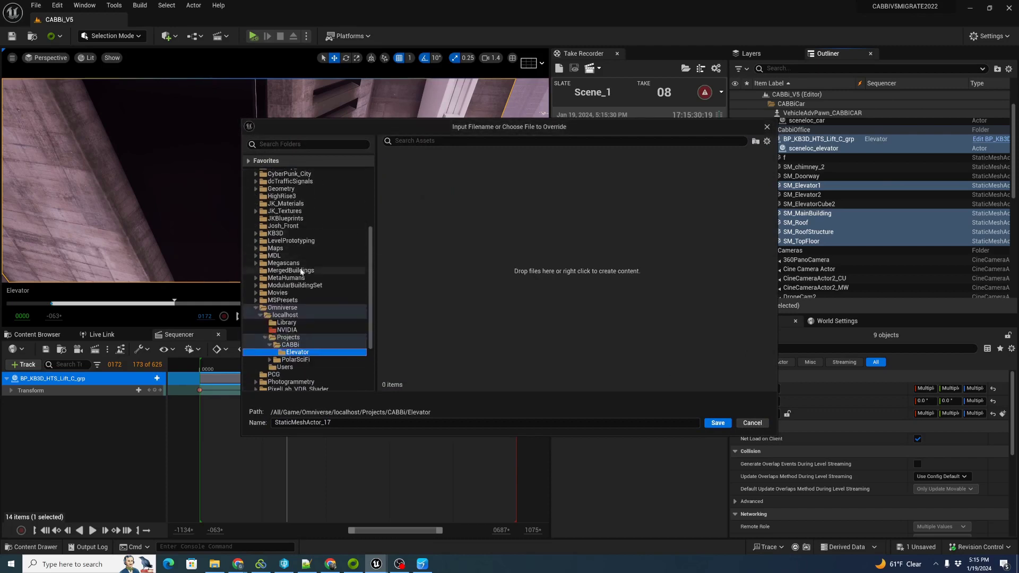
scroll(295, 250, down, 4)
scroll(292, 265, down, 3)
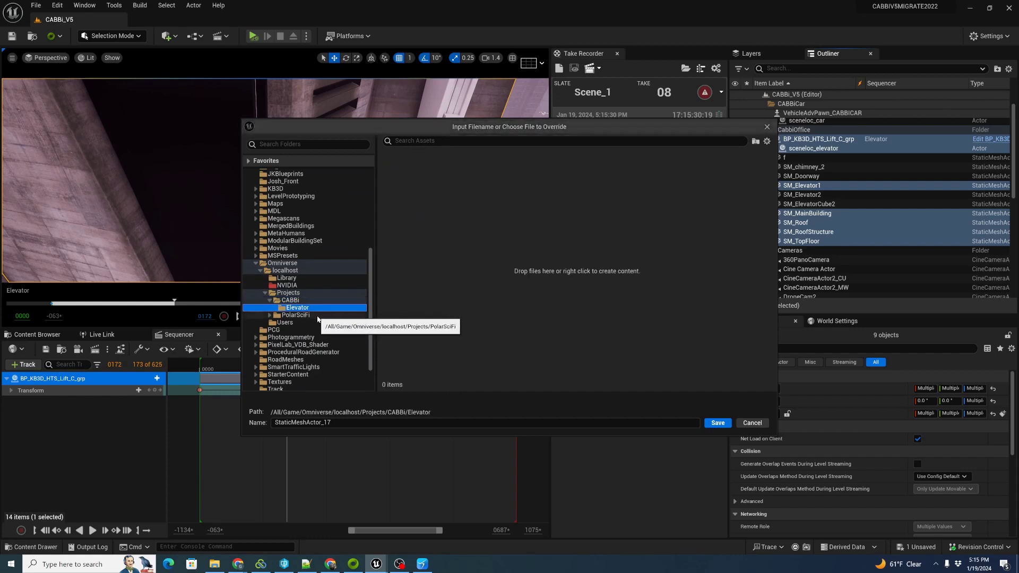
click(356, 422)
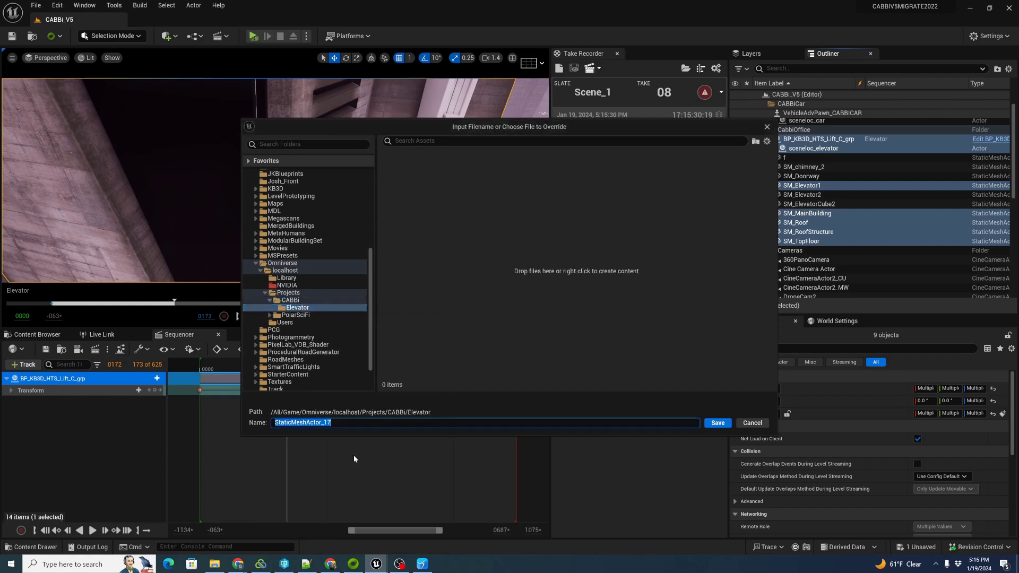
text(elevator_desce)
text(nd_01)
click(723, 422)
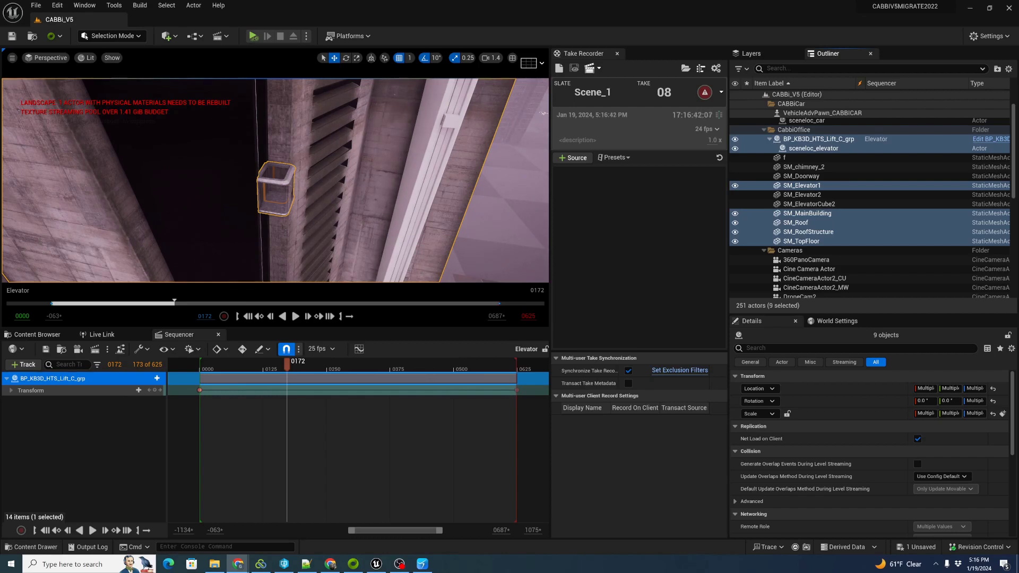
Download the Nucleus Elevator folder as Elevator.zip into D:\USD_Exports
click(353, 563)
drag(546, 141, 532, 129)
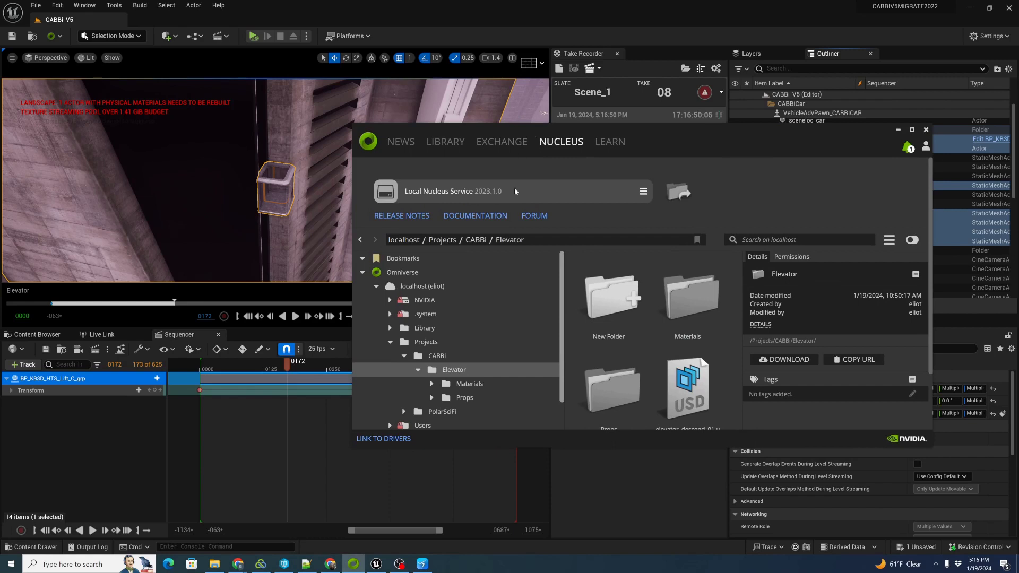
scroll(465, 373, down, 1)
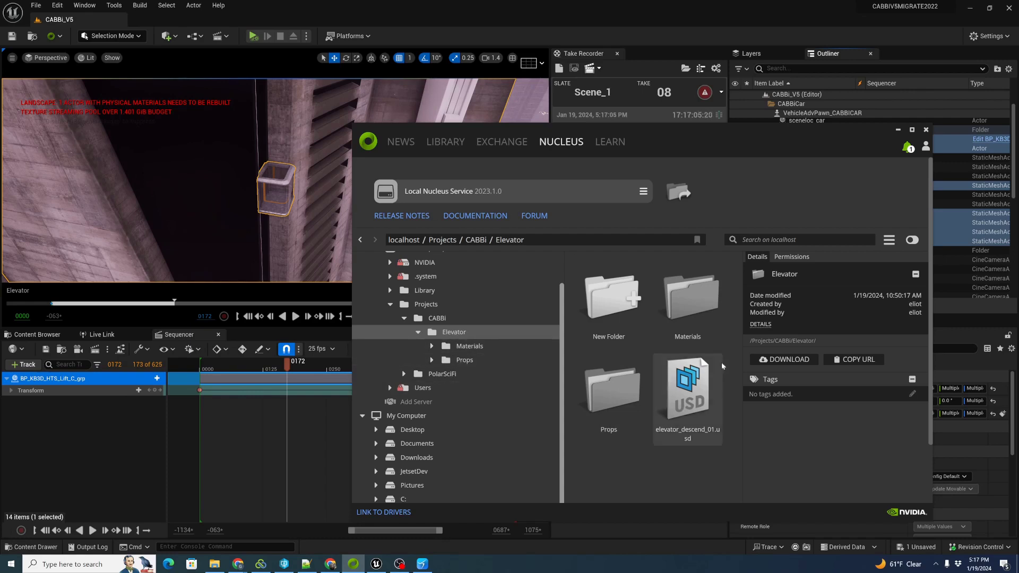
click(785, 363)
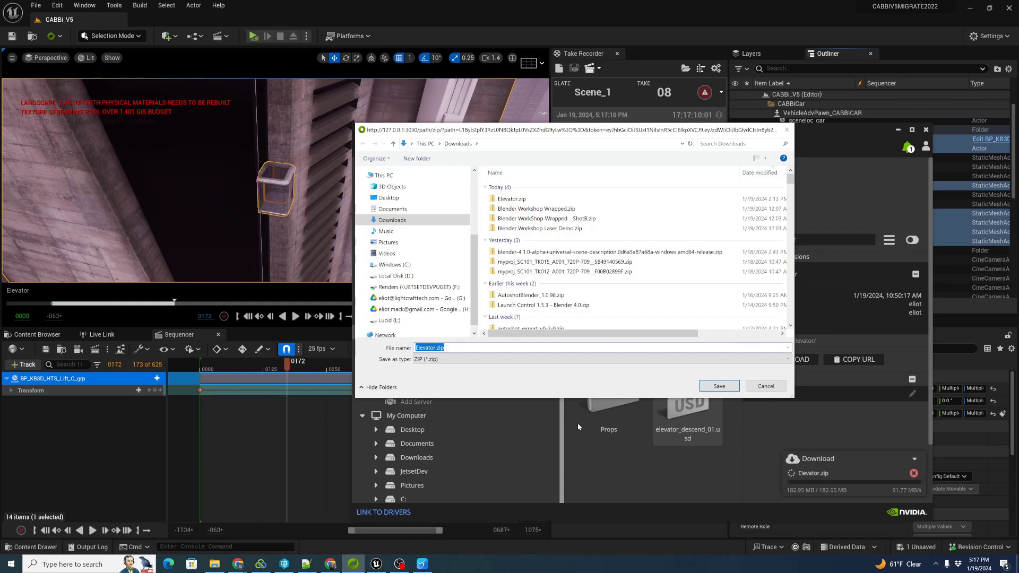
click(406, 278)
scroll(516, 315, down, 5)
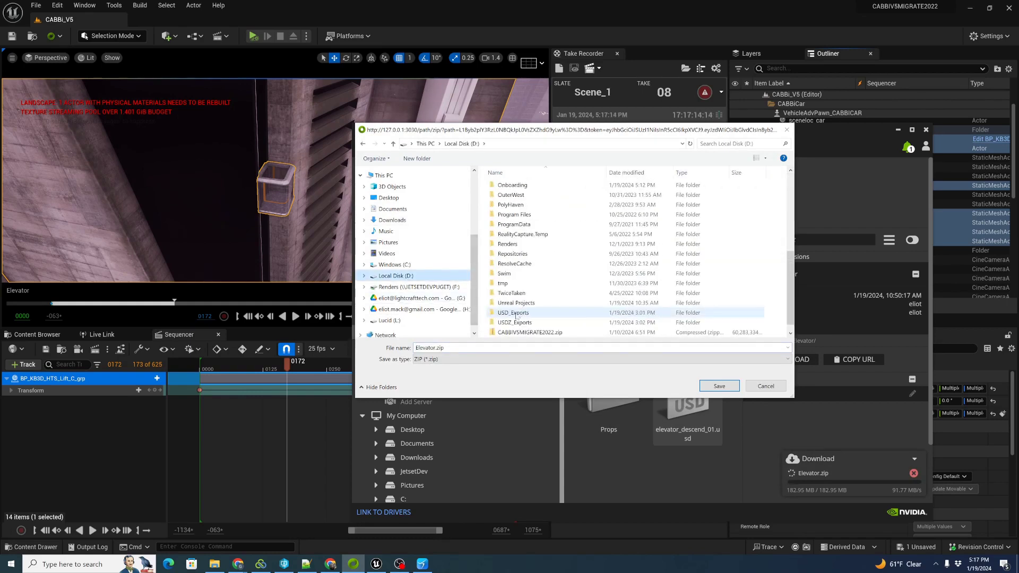
click(516, 314)
click(720, 386)
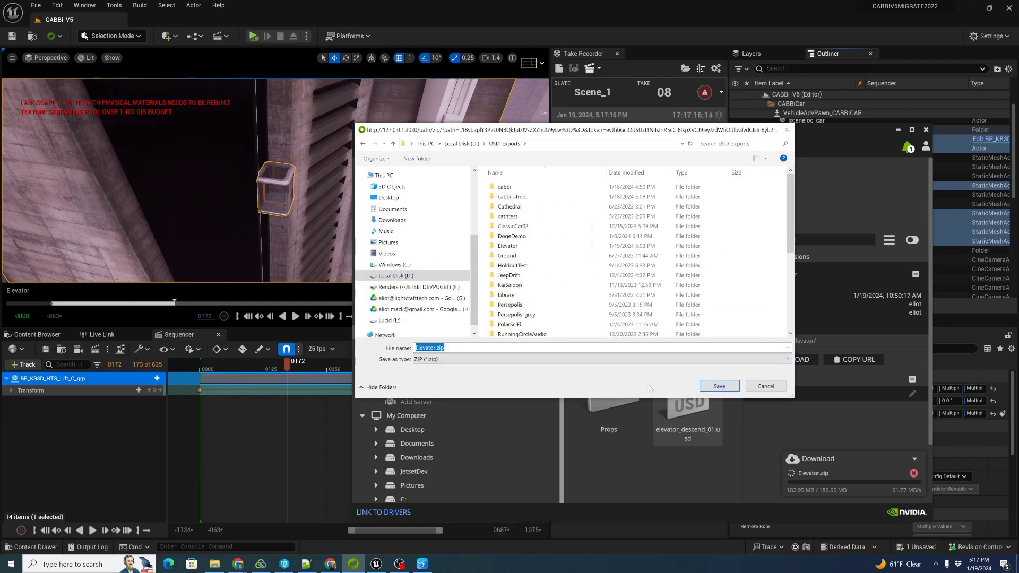
click(716, 386)
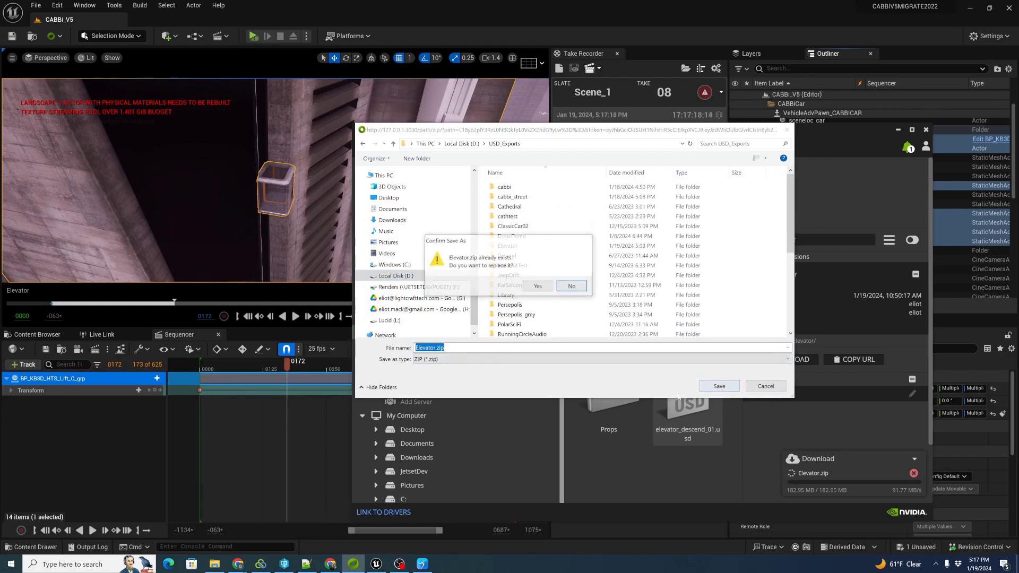
Replace the existing Elevator.zip and view D:\USD_Exports in File Explorer
click(538, 286)
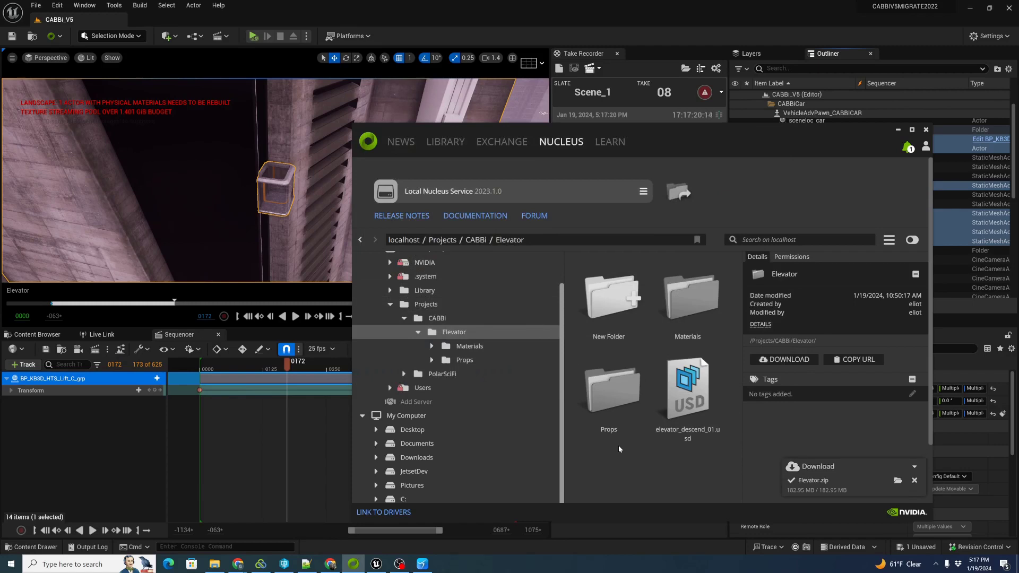
click(898, 481)
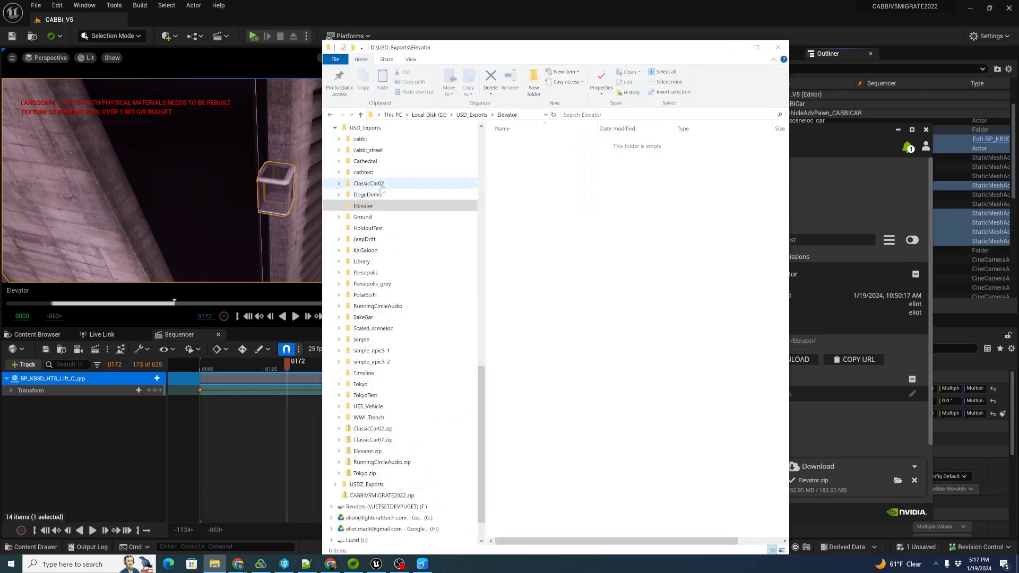
click(390, 129)
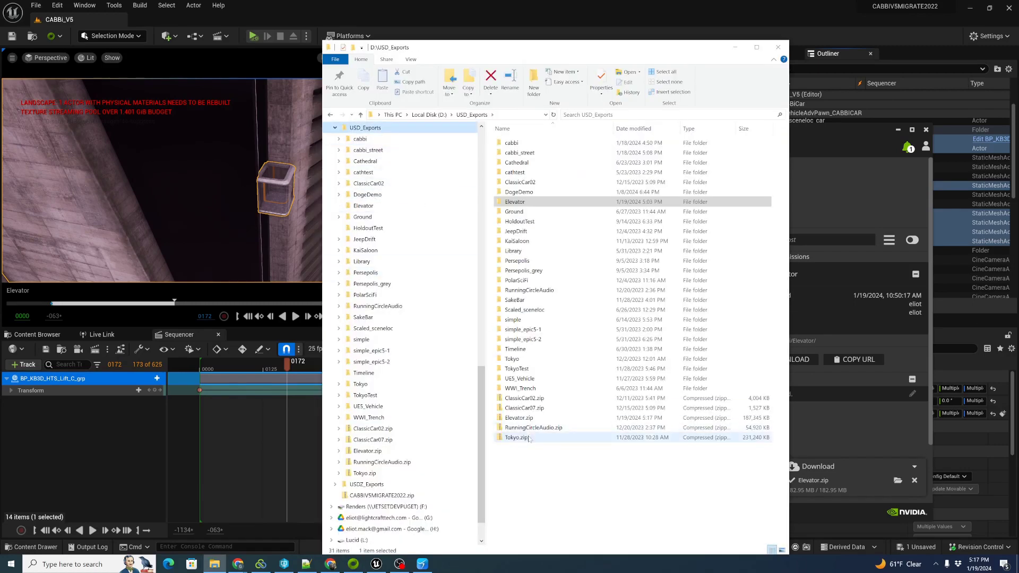
Extract Elevator.zip and open the extracted Elevator folder
click(518, 419)
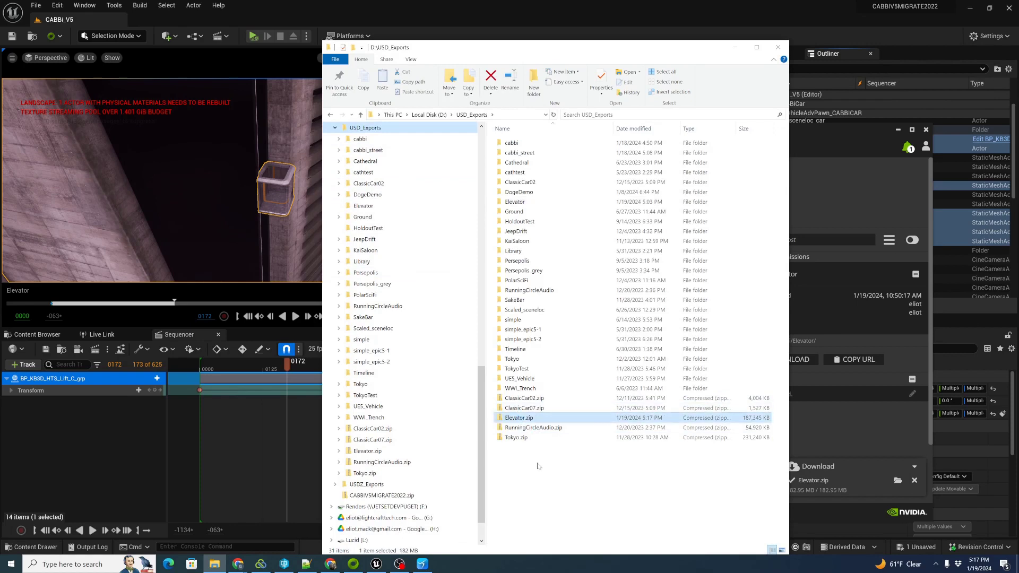
right_click(518, 419)
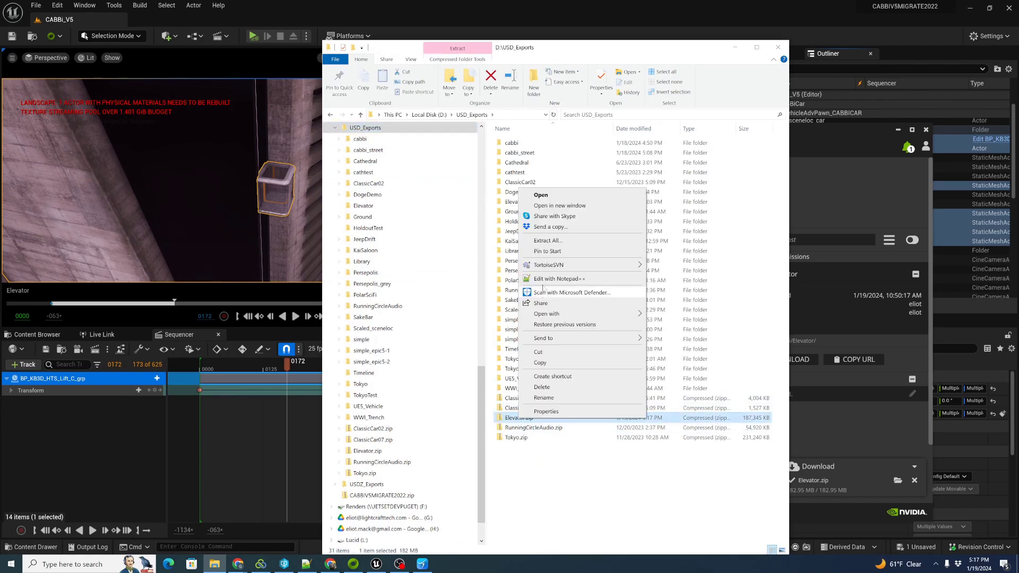
click(552, 241)
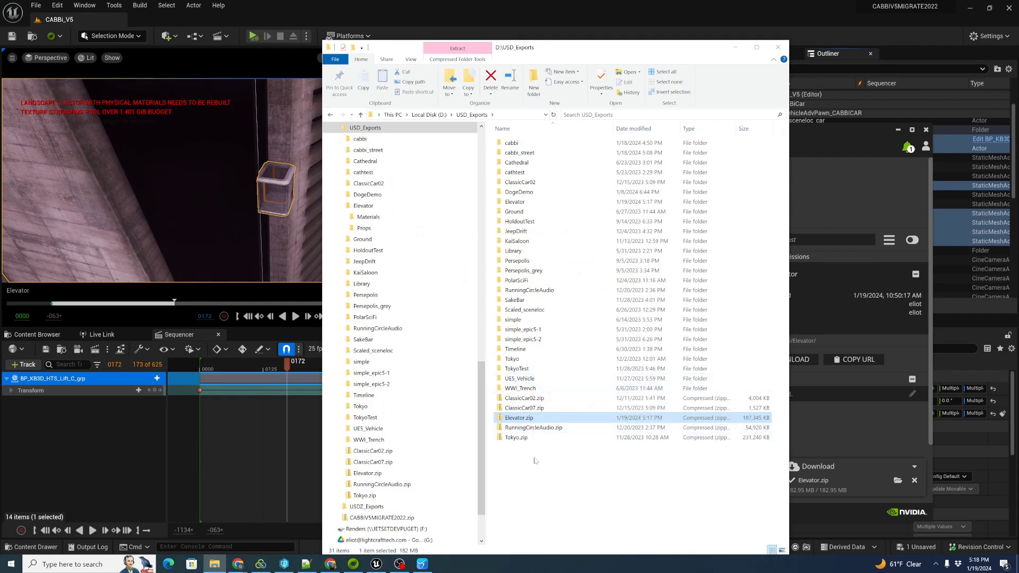
click(515, 203)
double_click(513, 208)
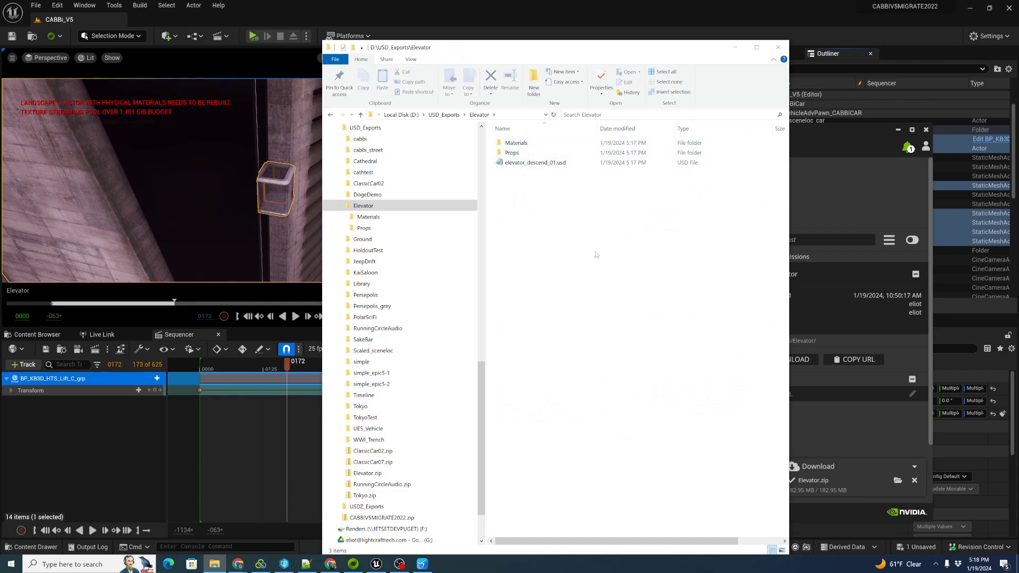
Convert elevator_descend_01.usd from D:/USD_Exports/Elevator to USDZ in Autoshot and push it to Jetset
click(421, 565)
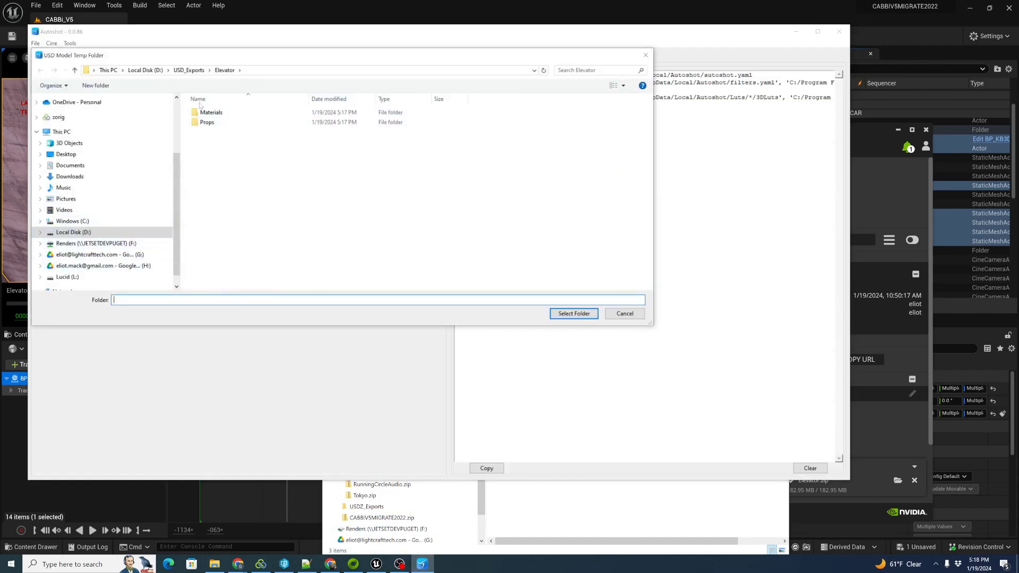
click(567, 316)
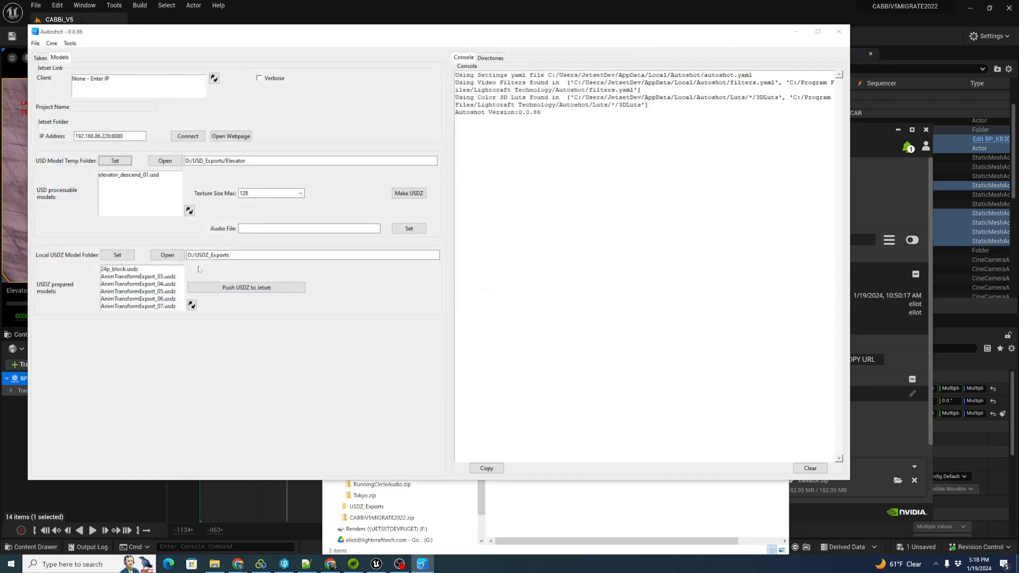
click(133, 175)
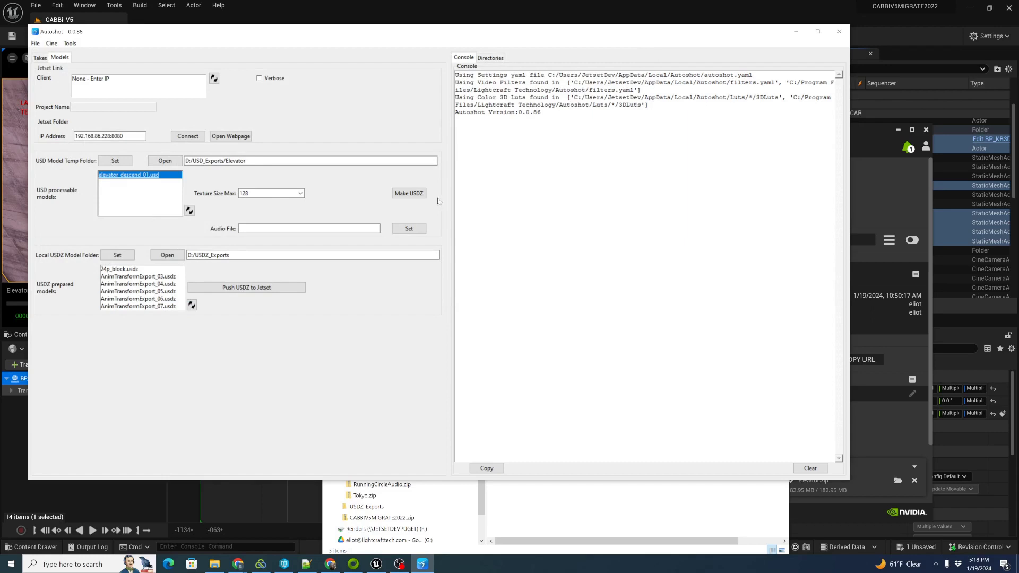
click(412, 195)
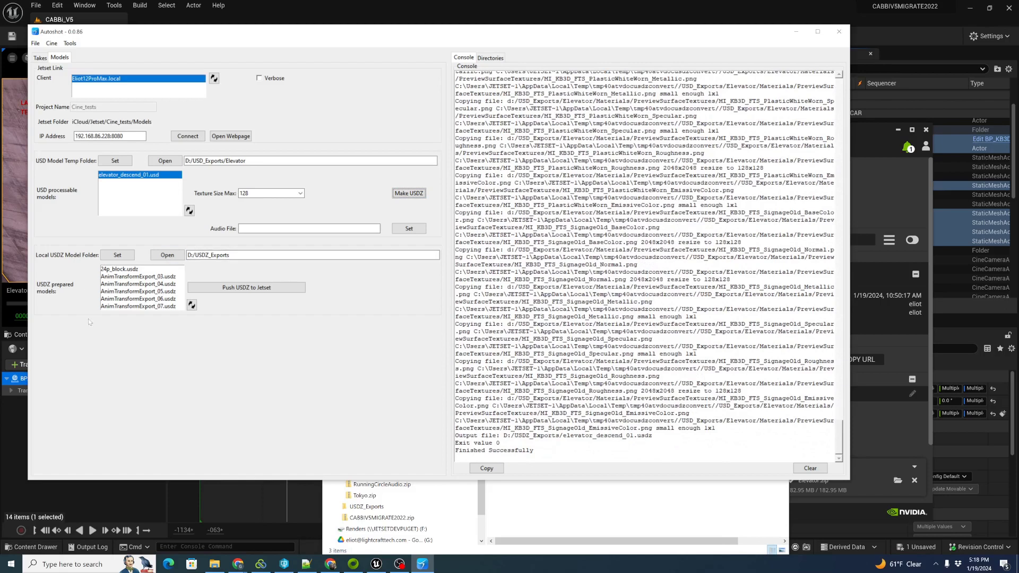
scroll(143, 289, down, 2)
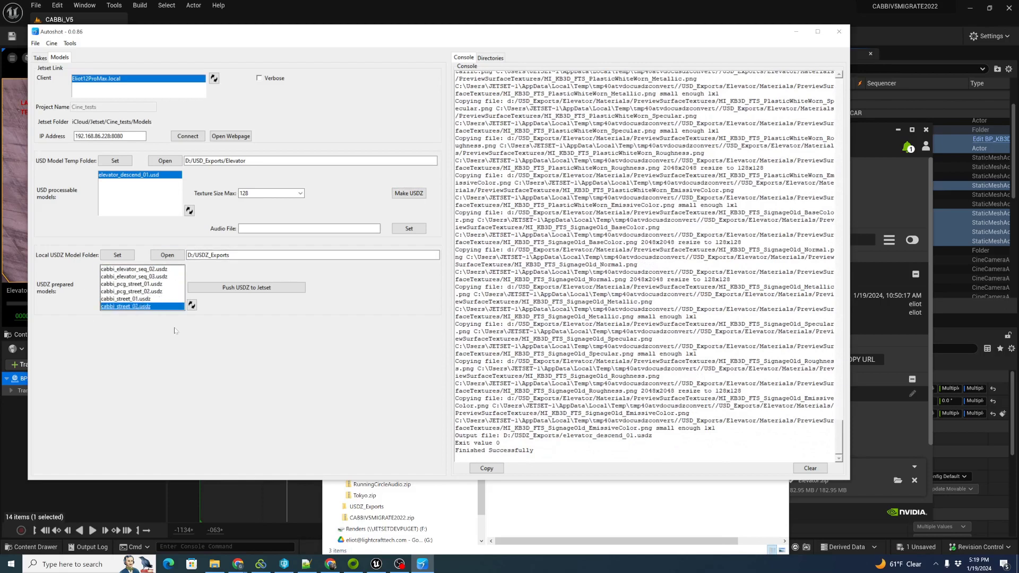
click(247, 287)
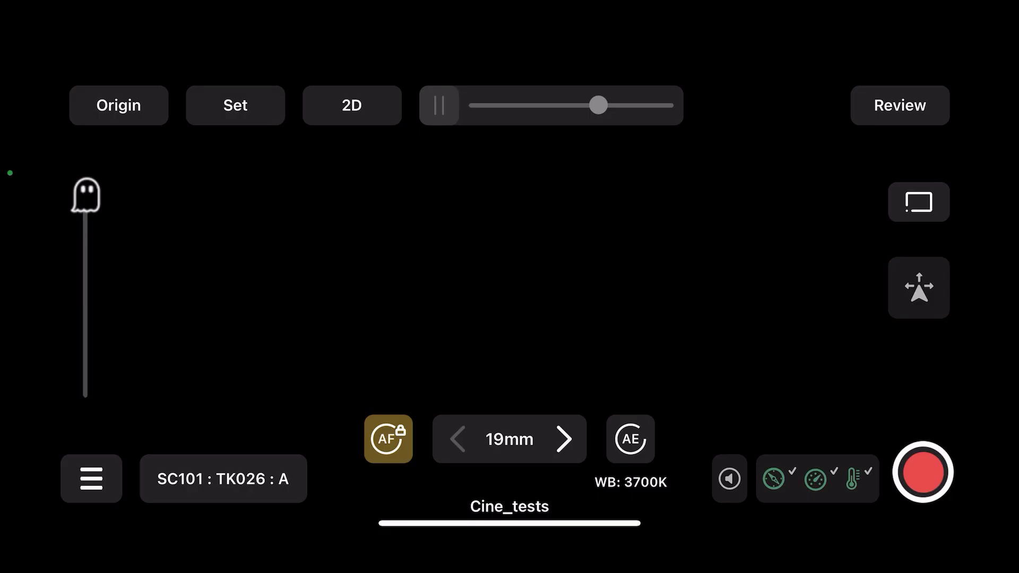
Load elevator_descend_01.usdz from the Models folder into Jetset's AR view
click(92, 479)
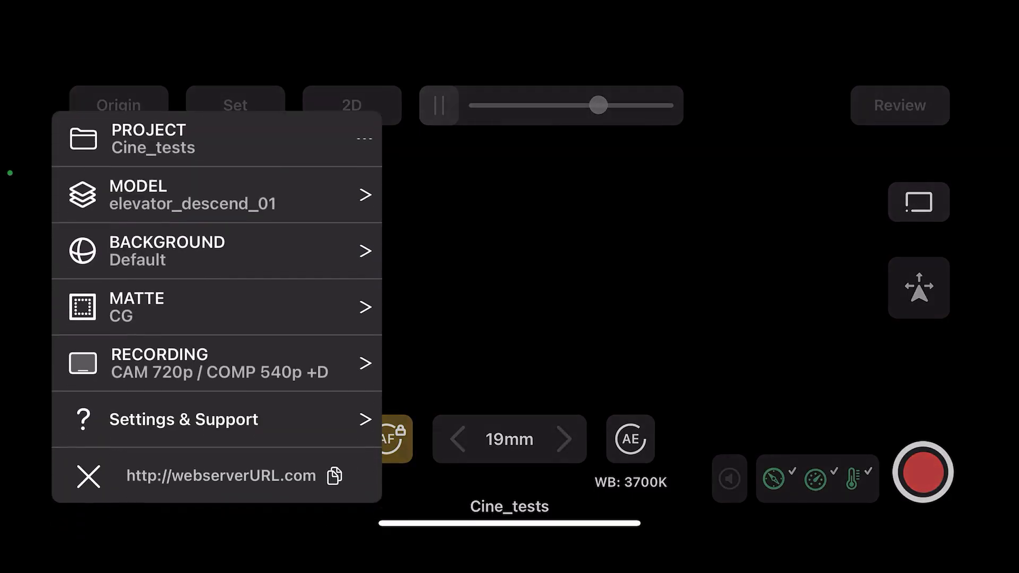
click(364, 139)
click(418, 92)
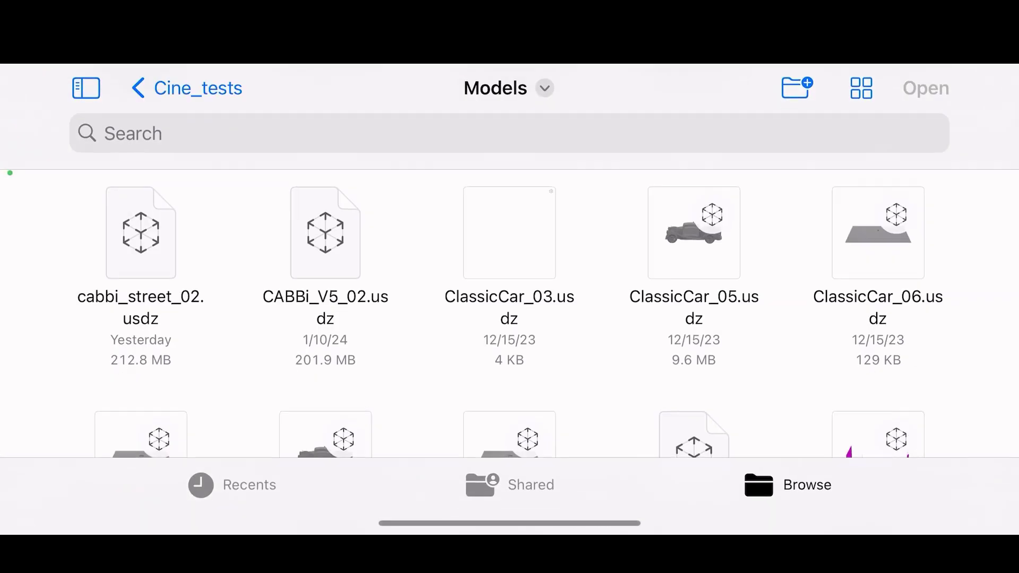
scroll(510, 313, down, 5)
click(509, 209)
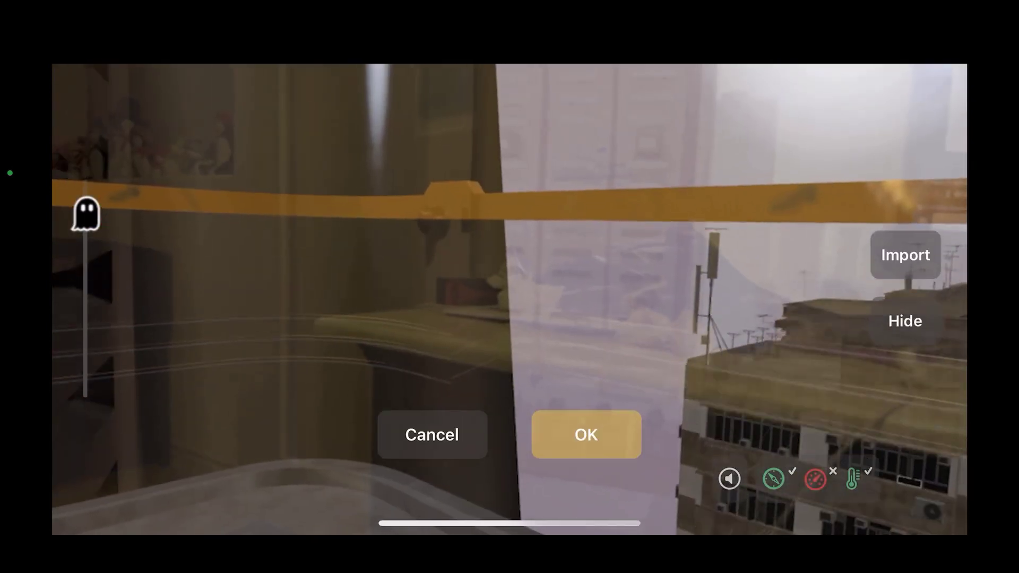
Import the 360-degree city image as a Sphere background around the elevator scene
click(906, 255)
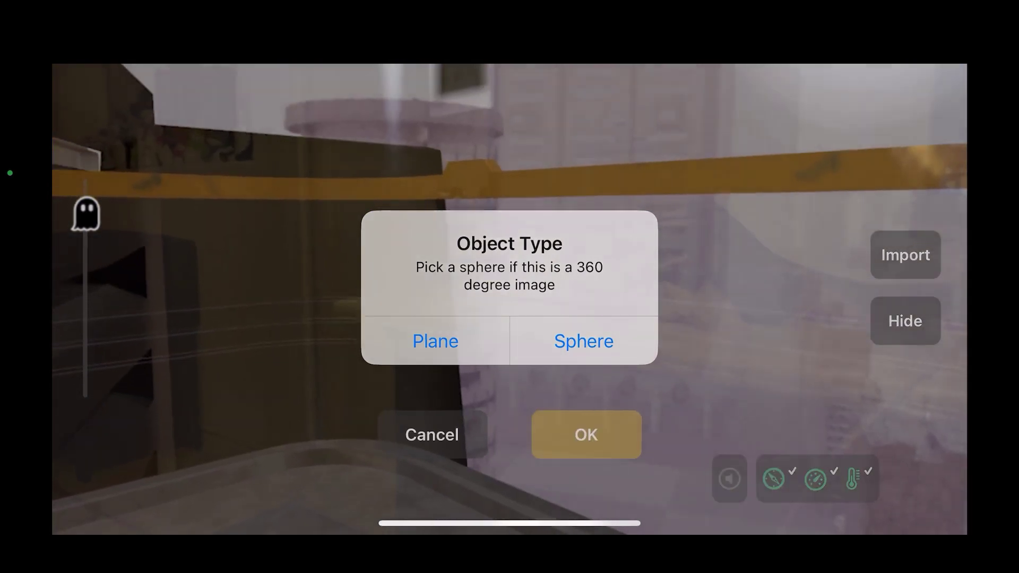
click(435, 341)
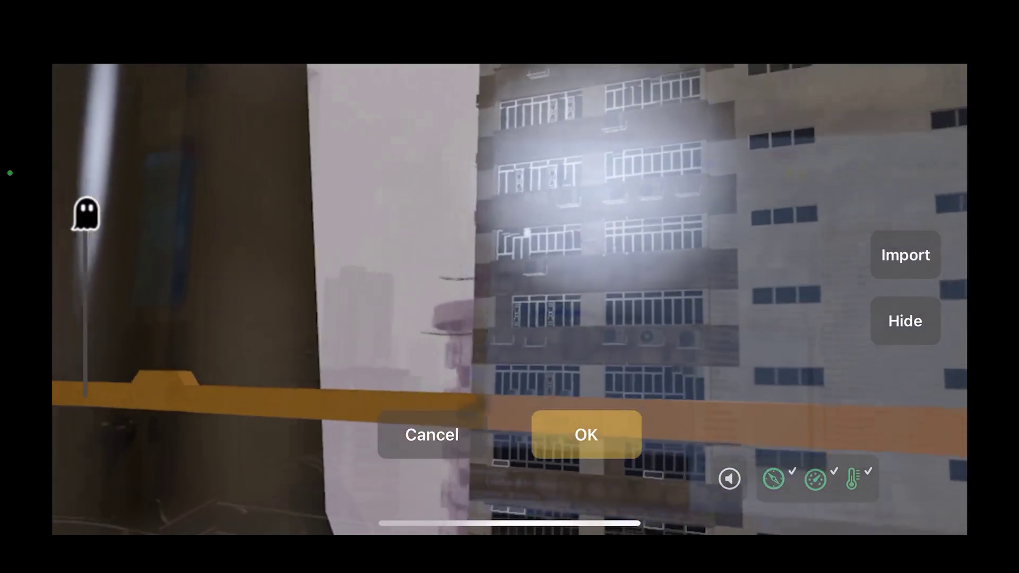
click(586, 434)
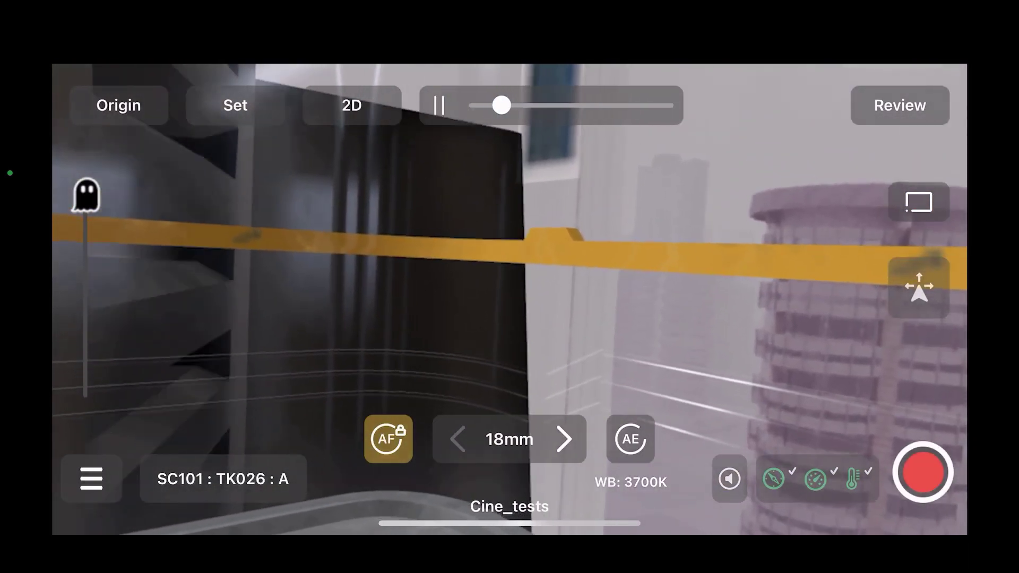
click(91, 479)
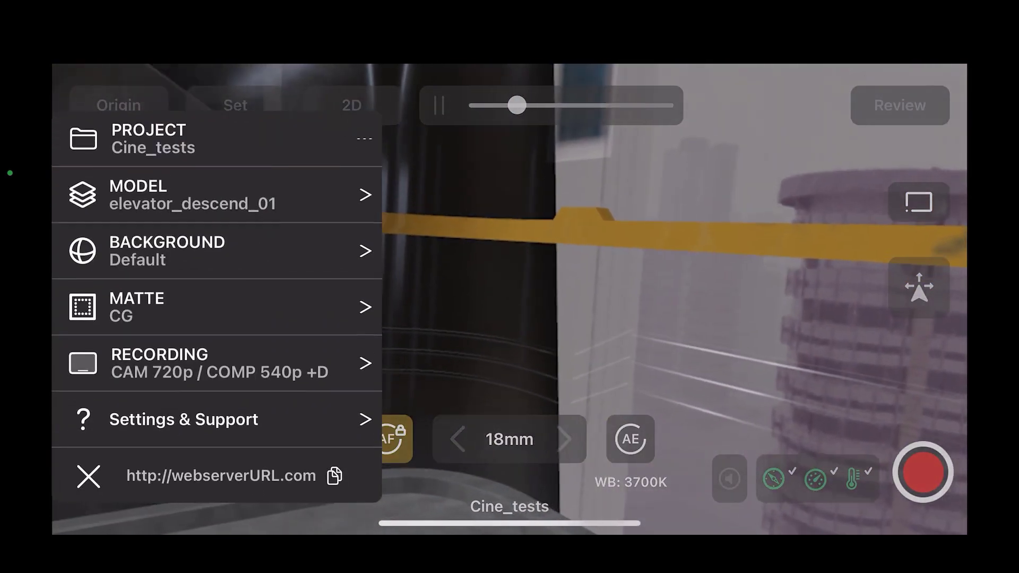
click(184, 420)
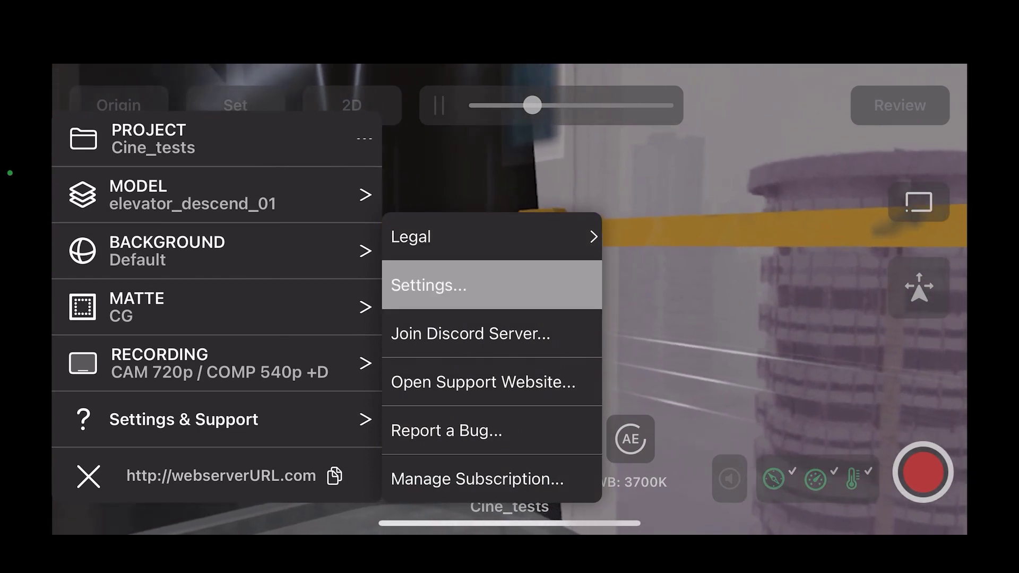
click(428, 285)
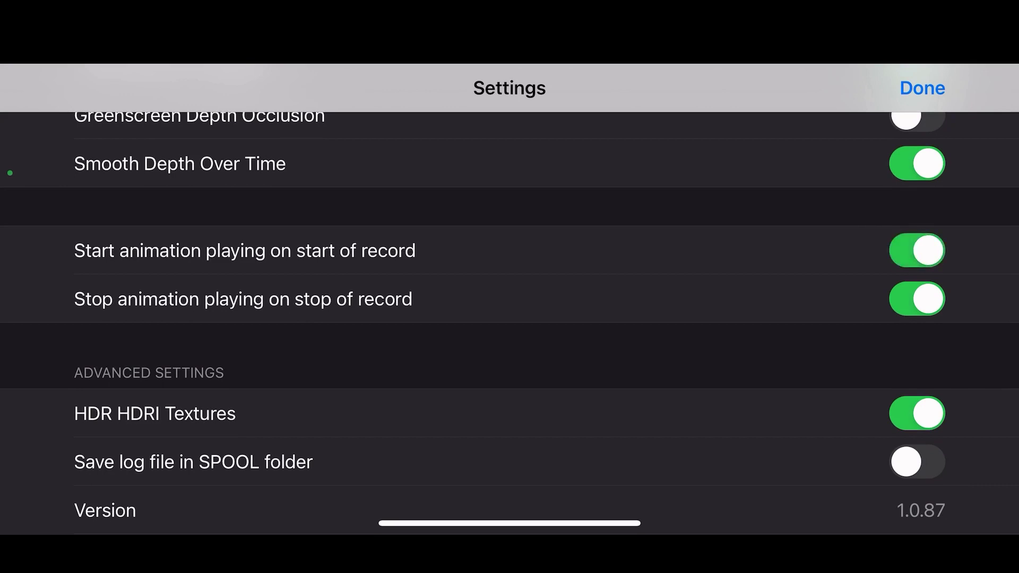
click(923, 87)
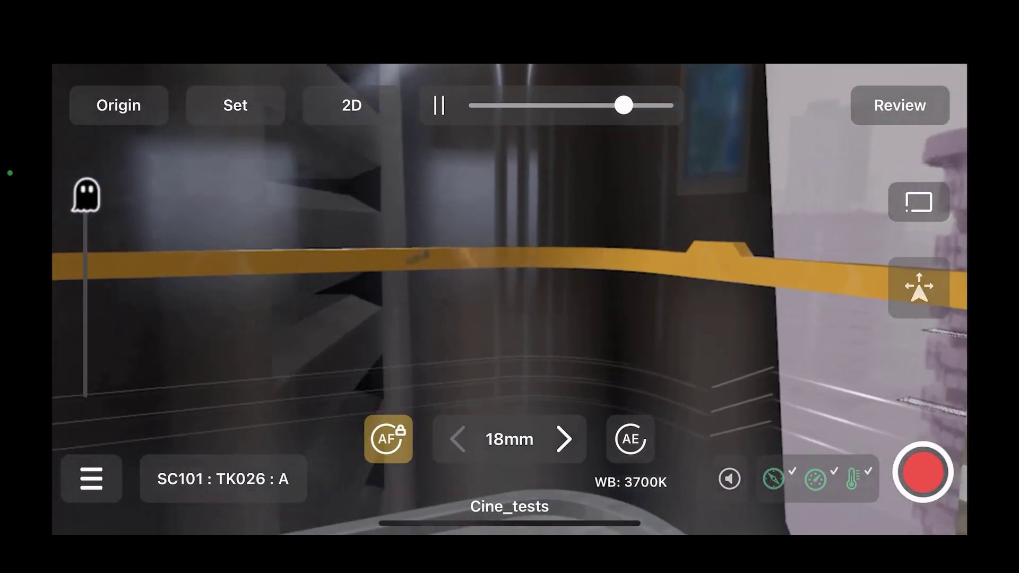
Start recording the take of the elevator descending past the city buildings
click(922, 472)
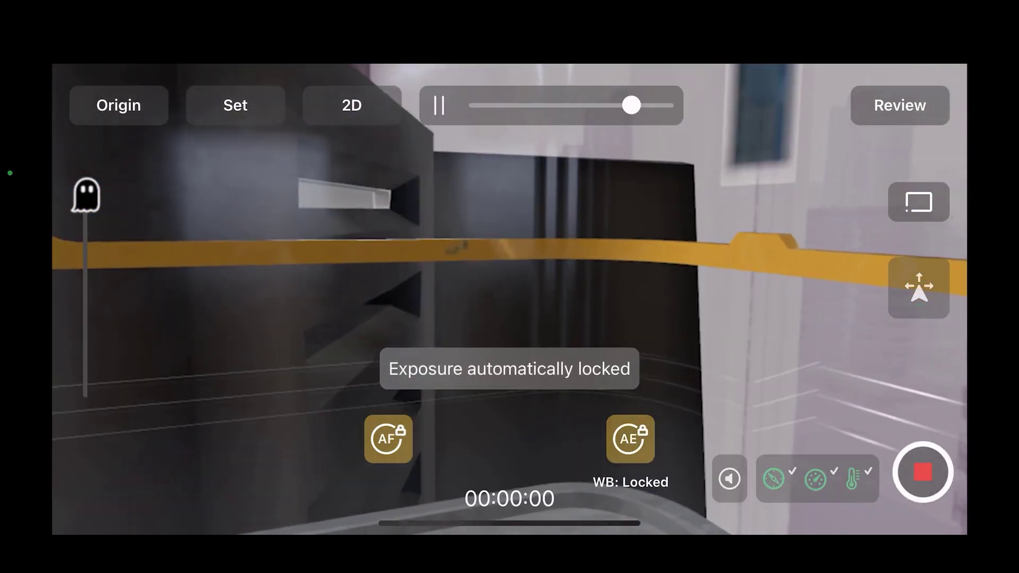